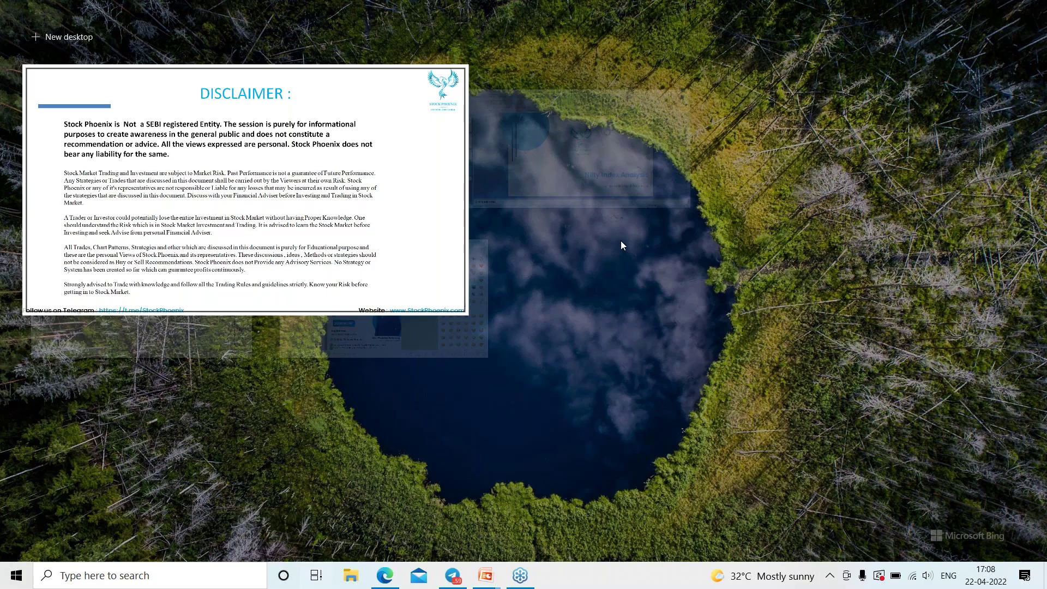
- Switch to the browser window with the weekly Nifty 50 chart and frame its latest candles
left_click(187, 339)
scroll(663, 324, "up", 3)
left_click_drag(672, 316, 733, 316)
left_click_drag(979, 276, 979, 229)
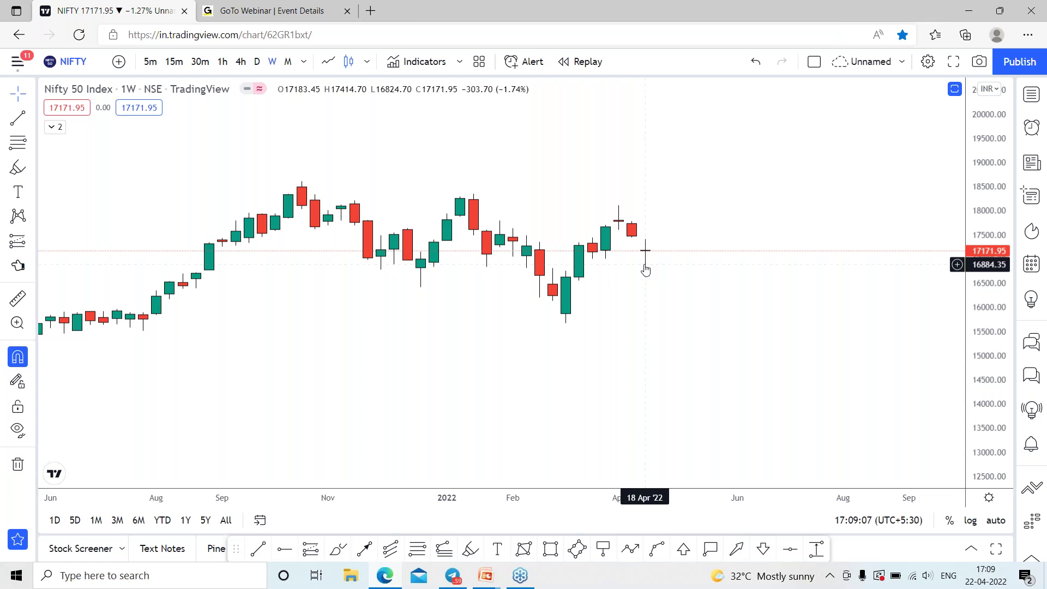
- Draw a zigzag path on the weekly chart from the 18 Oct '21 high through the December low, January high and March low to the April high
scroll(652, 267, "down", 2)
scroll(706, 268, "up", 4)
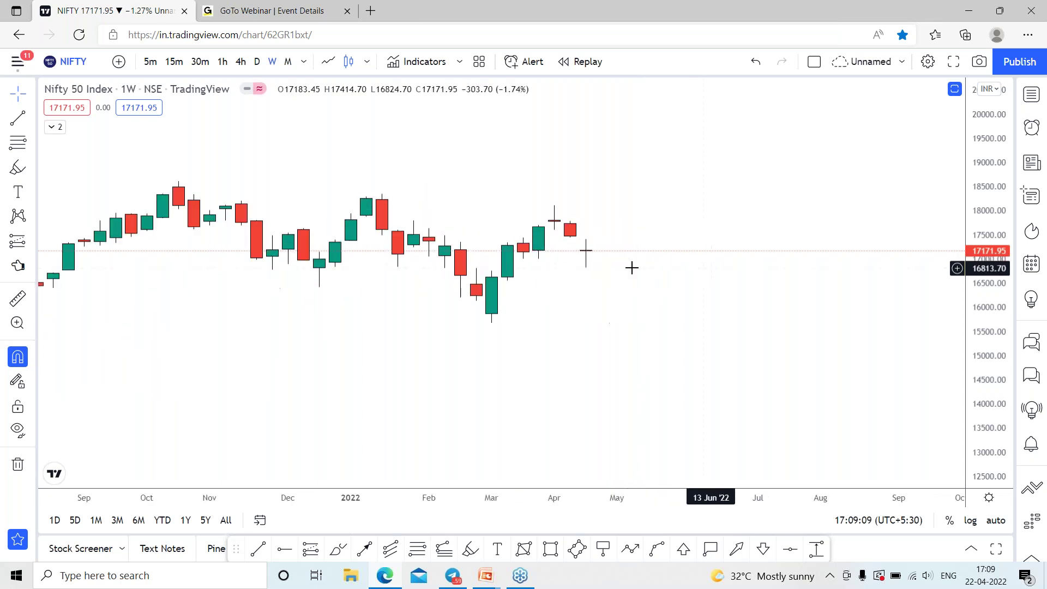
scroll(661, 245, "down", 3)
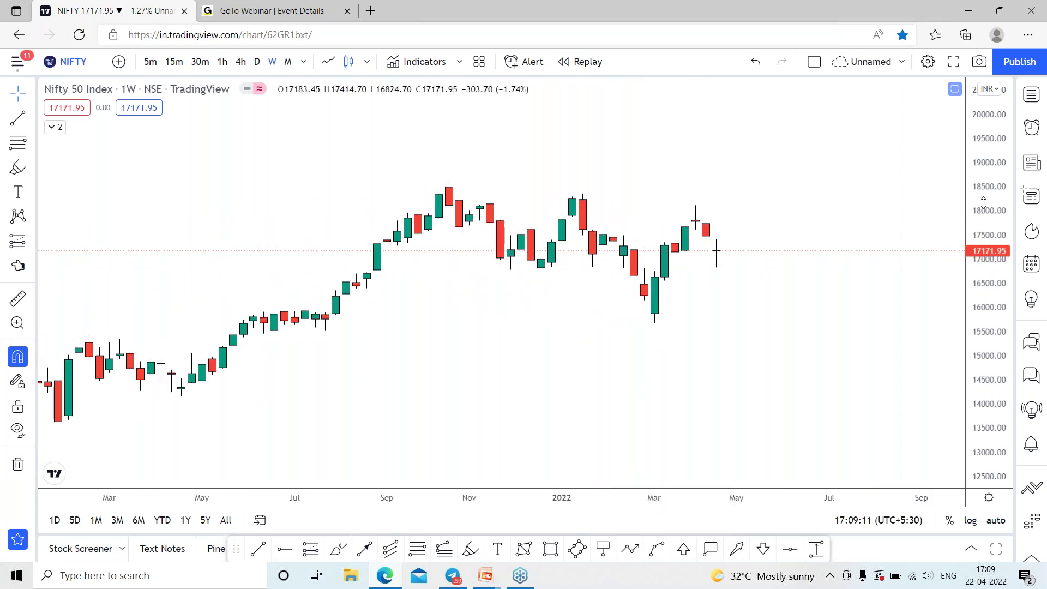
scroll(873, 283, "down", 2)
scroll(796, 292, "up", 1)
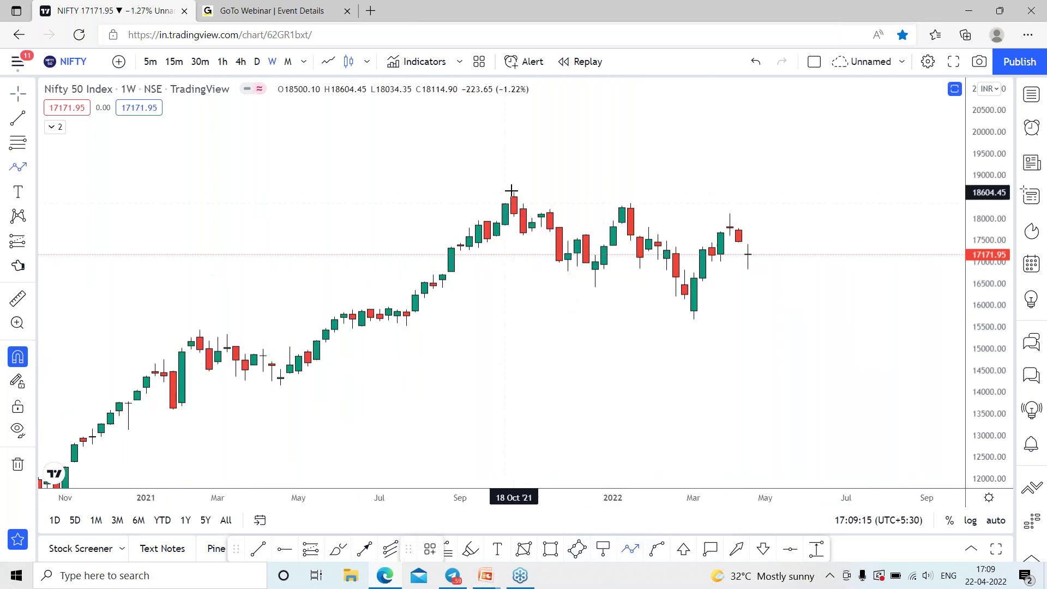
left_click_drag(513, 191, 596, 295)
left_click(595, 288)
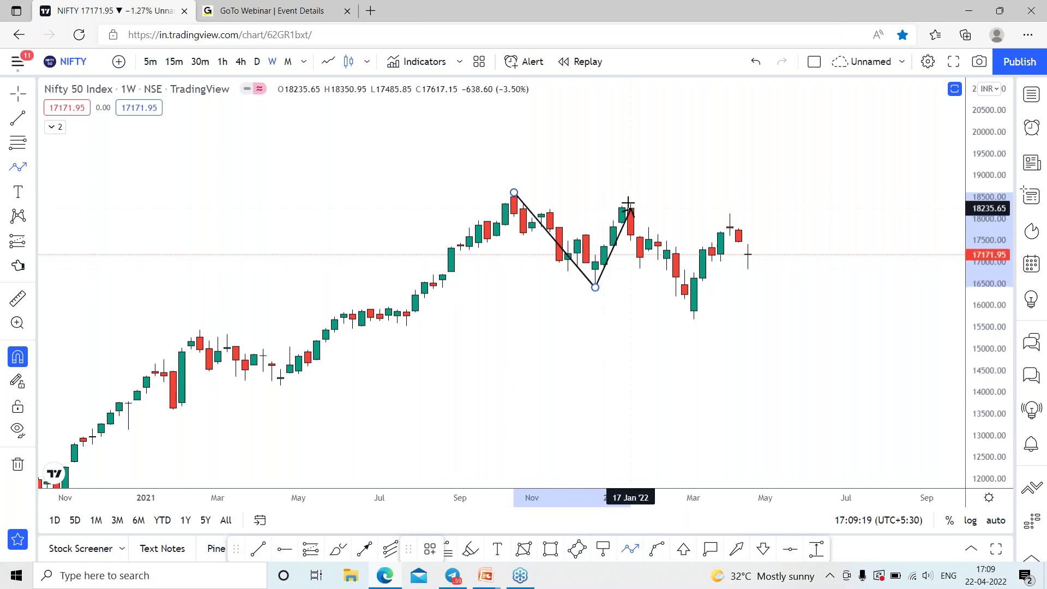
left_click(630, 203)
left_click(693, 320)
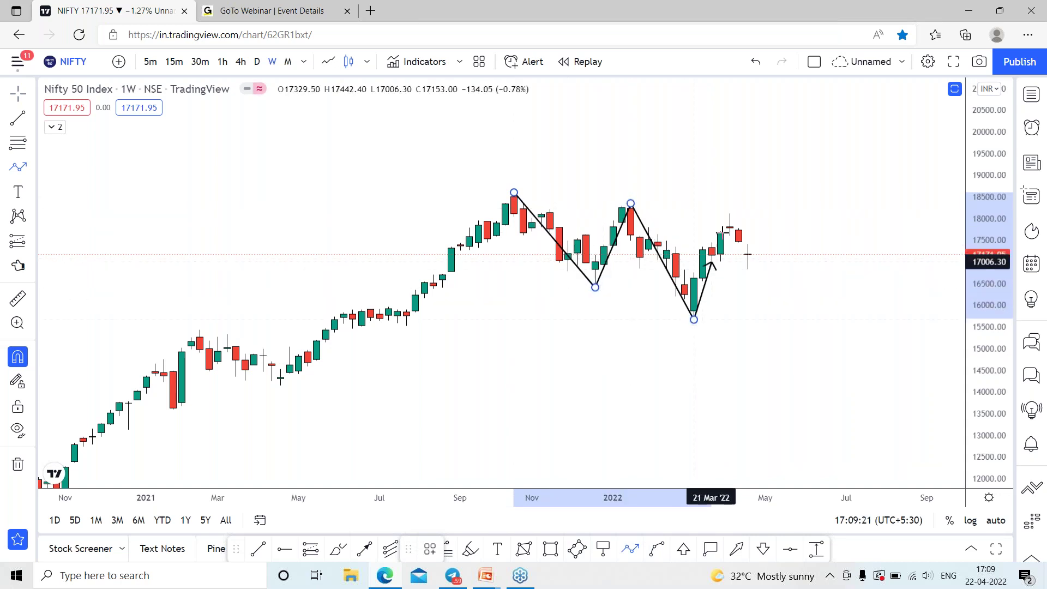
double_click(730, 211)
- Draw a rectangle zone from the 20 Dec '21 low to 04 Jul '22, spanning about 16410 to 16575
scroll(788, 273, "up", 3)
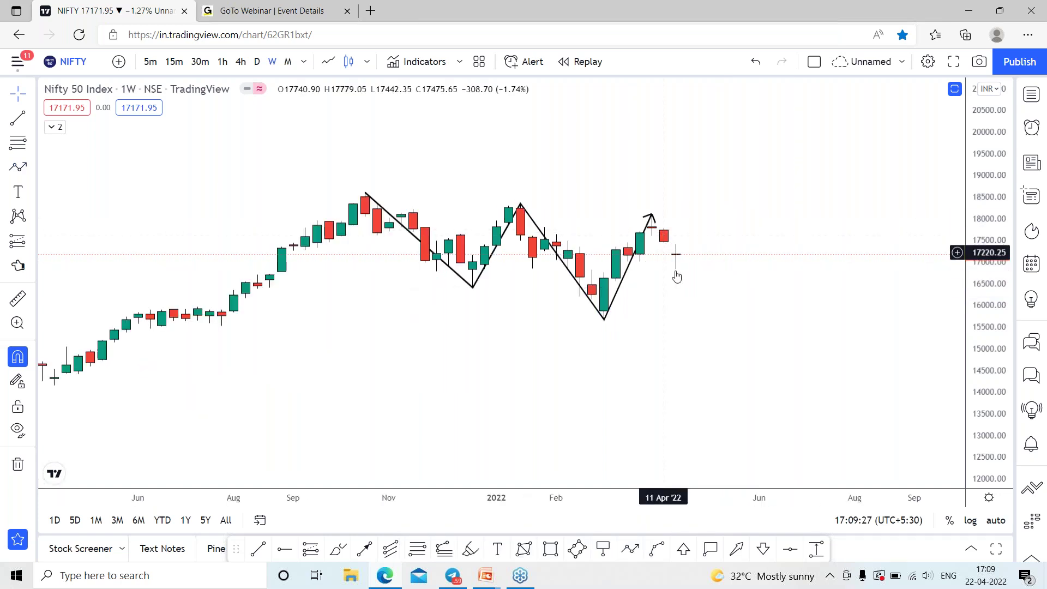
scroll(675, 273, "up", 2)
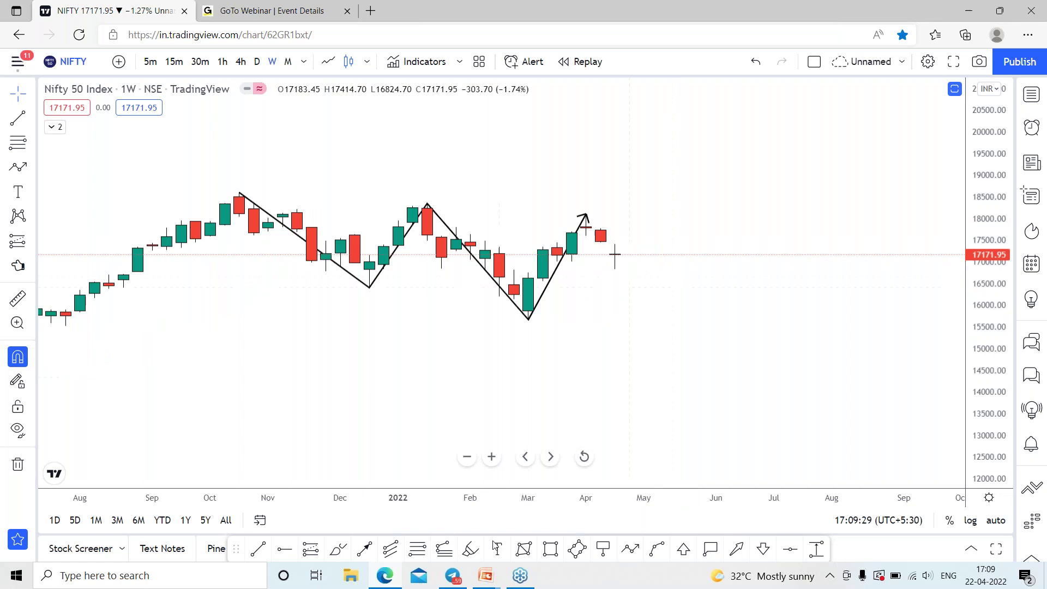
left_click(370, 287)
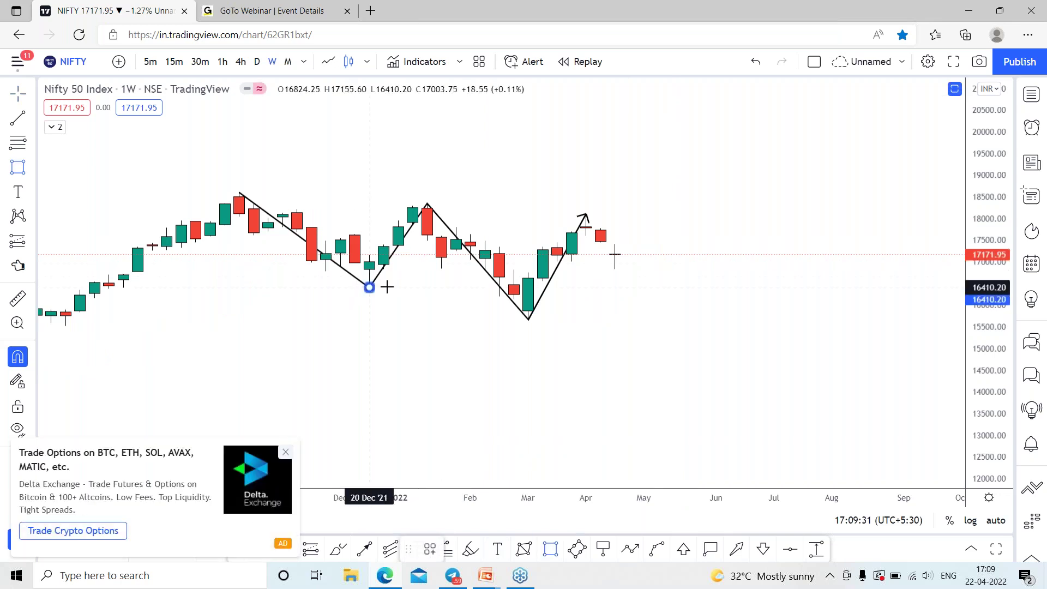
left_click(601, 287)
left_click_drag(600, 288, 779, 280)
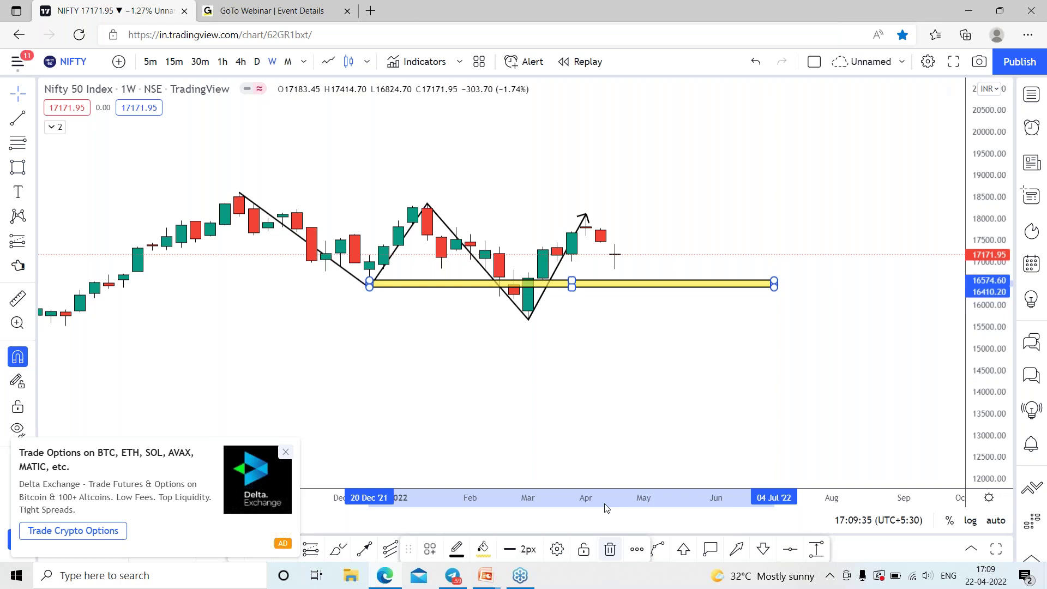
- Delete the rectangle zone and the zigzag path from the weekly chart
left_click(610, 549)
scroll(685, 425, "down", 4)
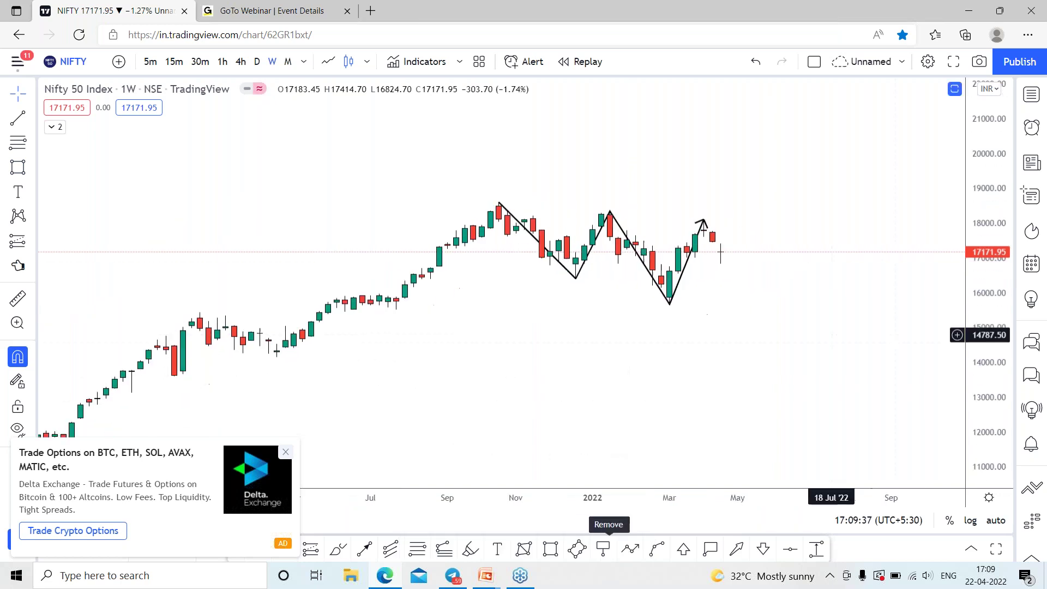
right_click(739, 246)
left_click(785, 442)
scroll(737, 334, "up", 2)
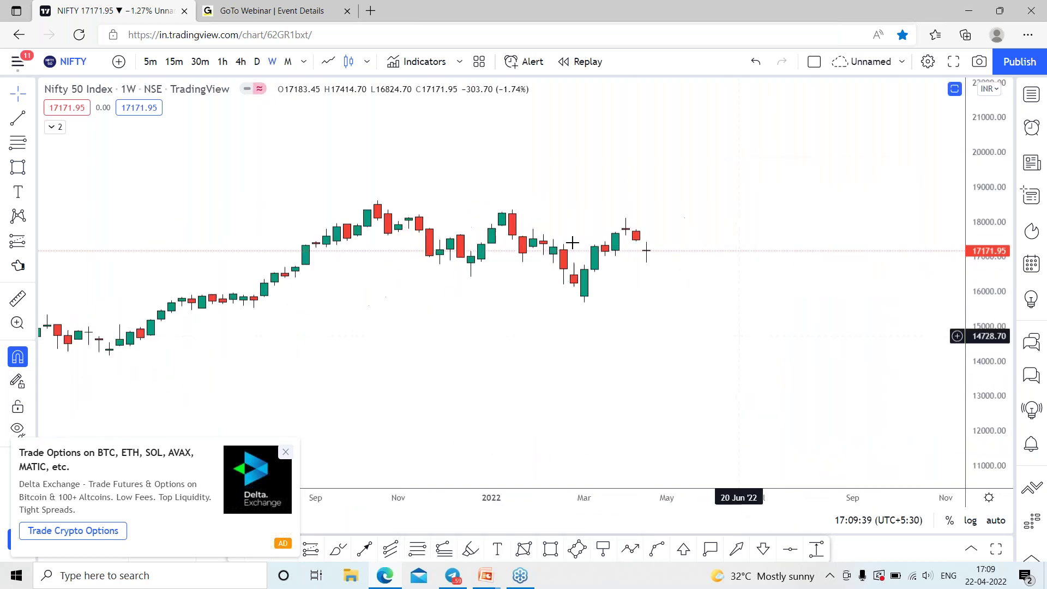
- Change the Nifty chart to the daily timeframe and close the advertisement covering it
left_click(258, 62)
scroll(731, 238, "down", 3)
scroll(968, 297, "up", 3)
left_click_drag(889, 297, 857, 305)
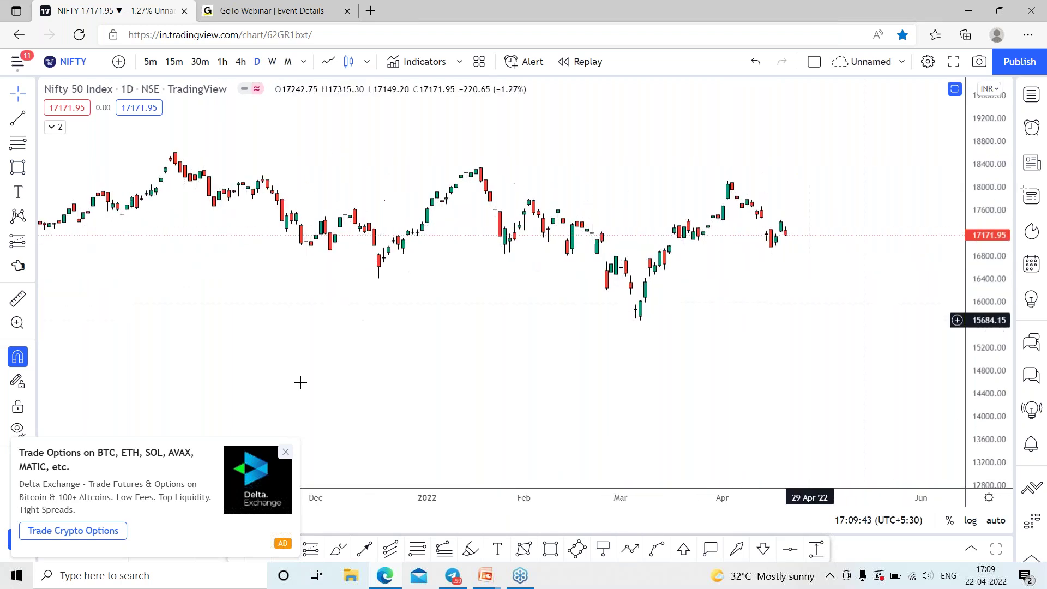
left_click(286, 452)
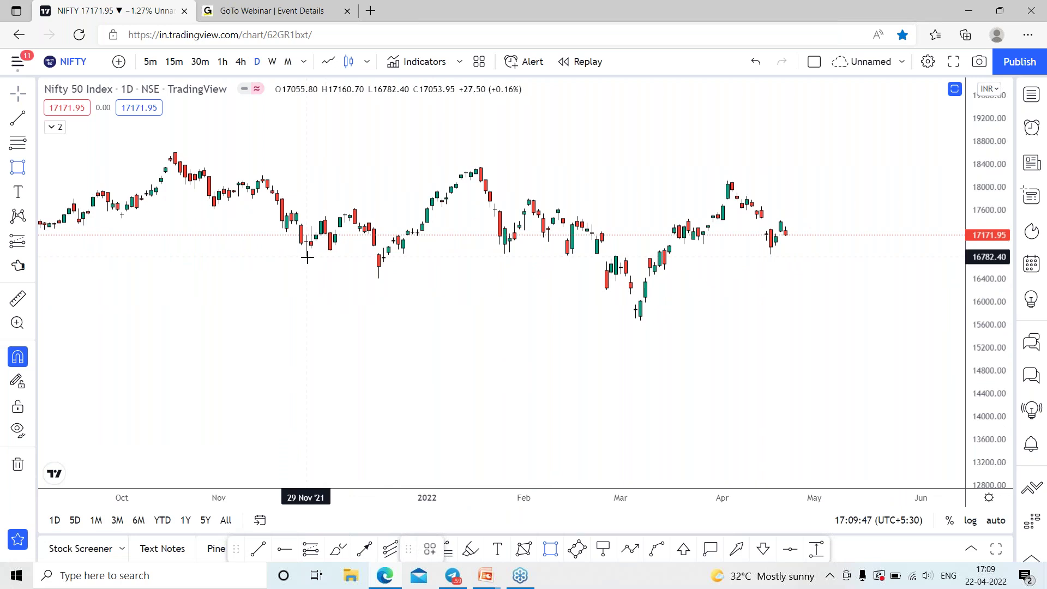
- Draw a thin rectangle support zone from the 29 Nov '21 low at 16782.40 to about 16815 on 17 May '22
left_click_drag(306, 256, 868, 255)
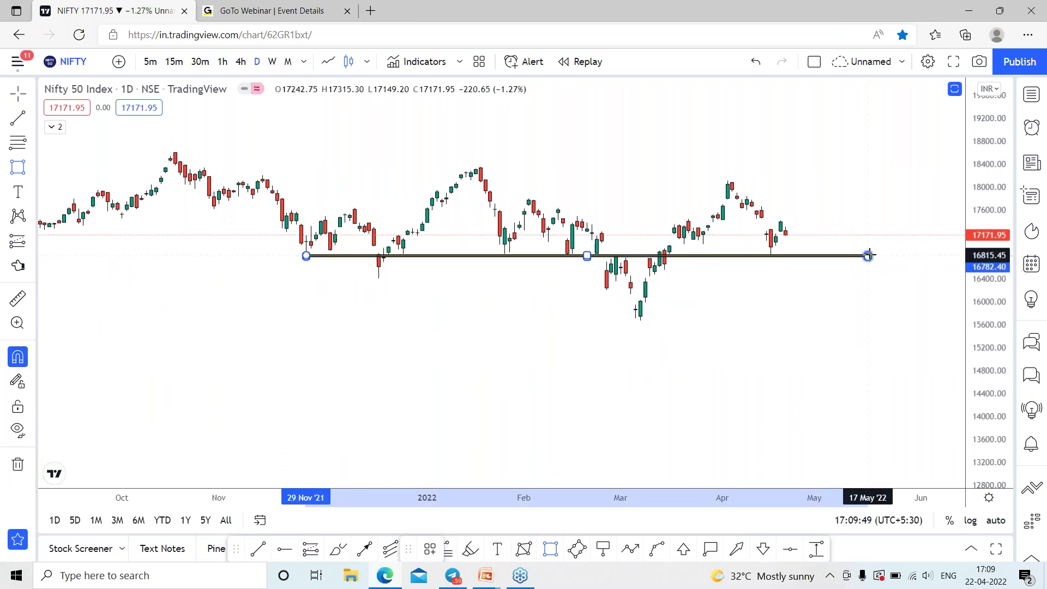
left_click(767, 309)
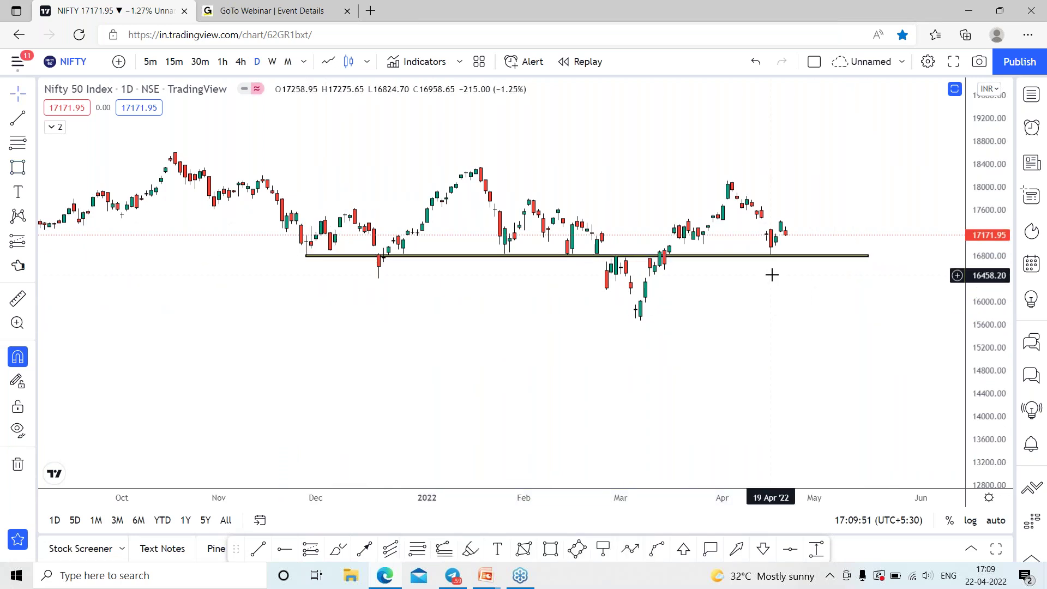
scroll(778, 281, "down", 3)
scroll(777, 280, "up", 5)
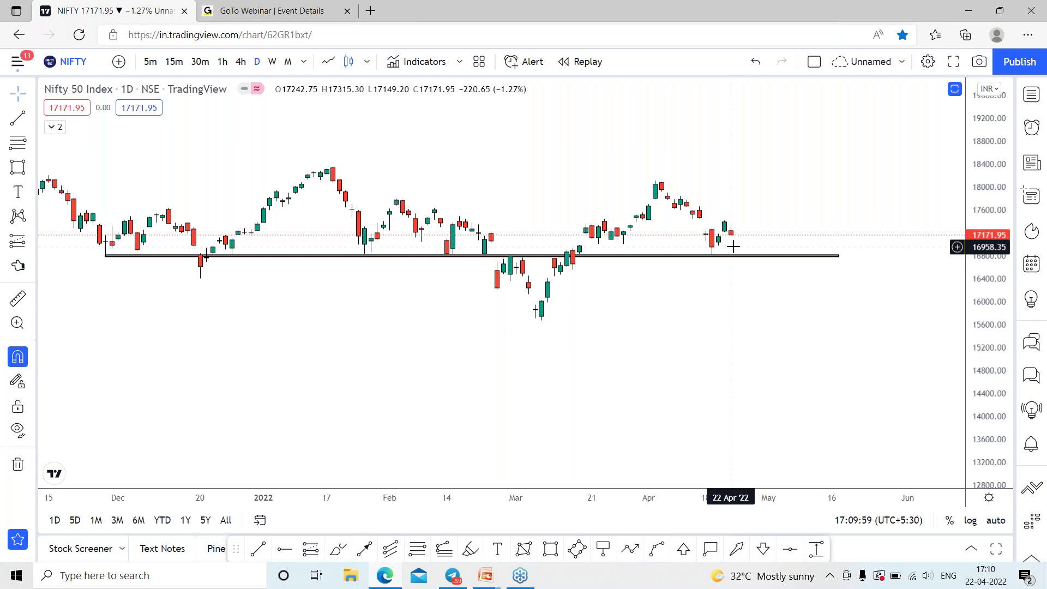
- Draw a projected path from the latest daily candle down to the support zone around 29 Apr '22 and bouncing back up
scroll(765, 322, "down", 2)
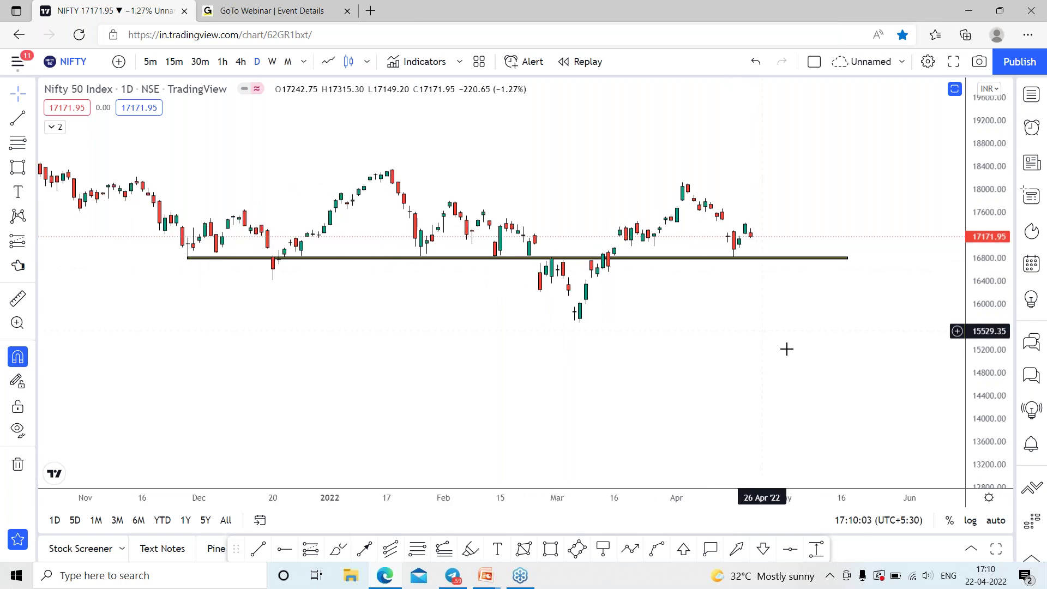
scroll(764, 348, "up", 2)
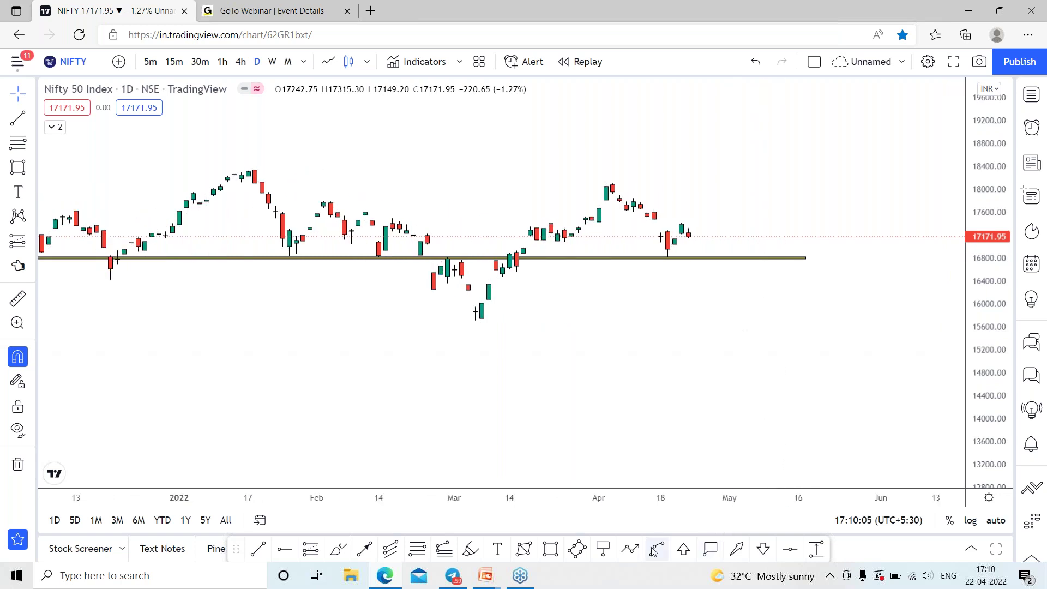
left_click(688, 236)
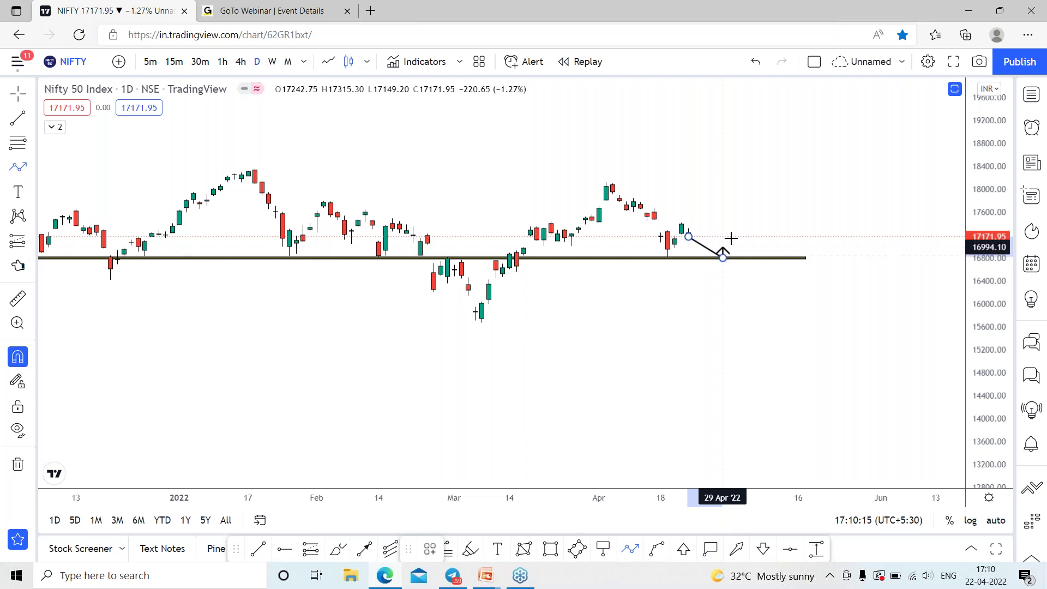
double_click(730, 239)
scroll(860, 306, "down", 4)
scroll(858, 309, "up", 2)
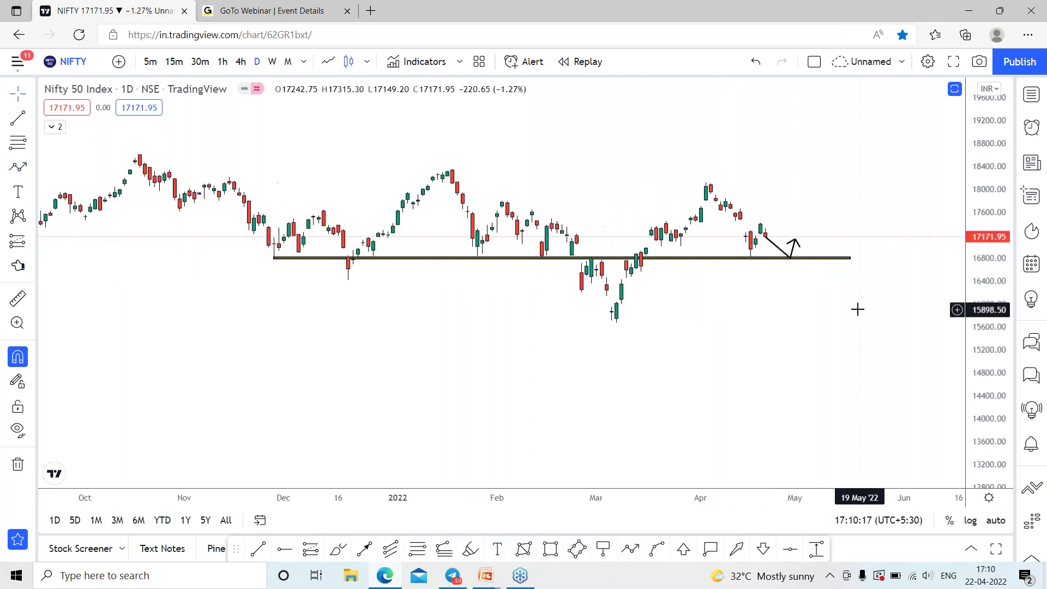
- Place an up arrow marker just below the support zone at 29 Apr '22, under the path's turning point
left_click(684, 548)
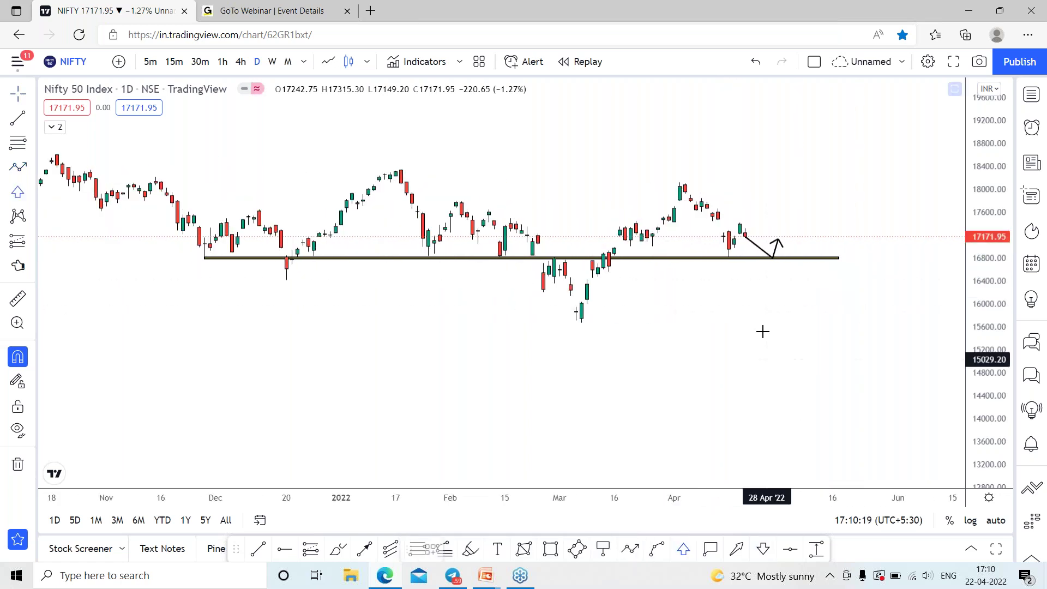
left_click(773, 300)
left_click_drag(779, 351, 779, 349)
left_click_drag(777, 345, 777, 314)
scroll(746, 346, "down", 3)
scroll(741, 343, "up", 2)
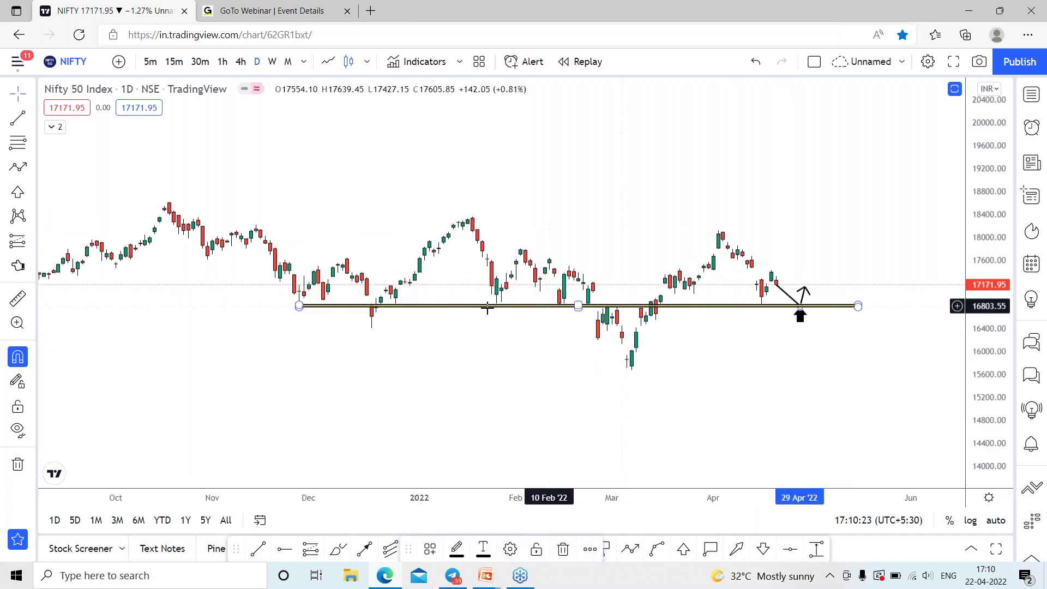
left_click(377, 328)
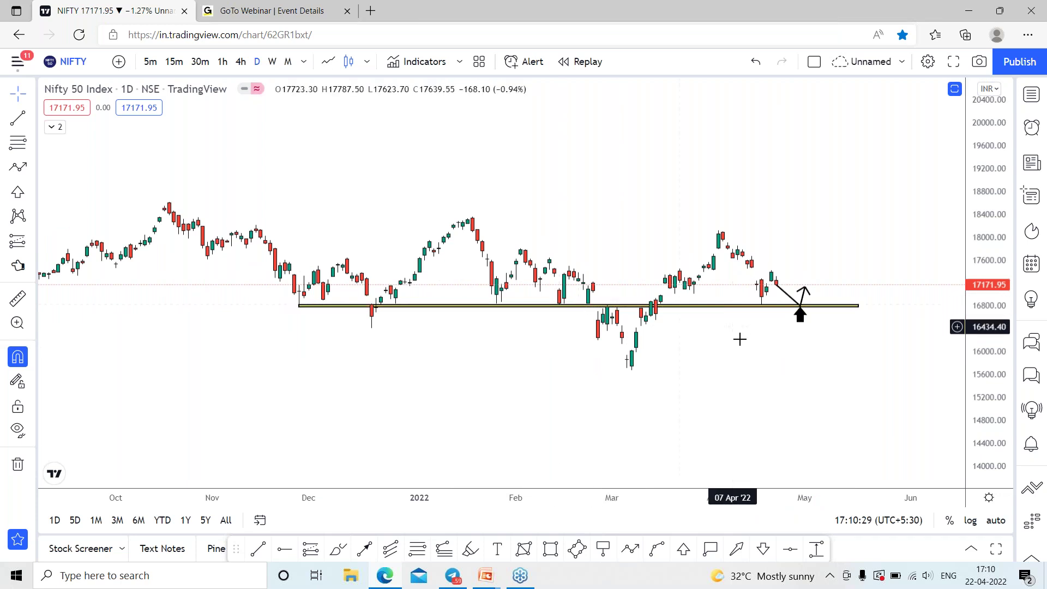
- Place a red down arrow marker on the support zone, just after the up arrow marker
left_click_drag(742, 363, 741, 343)
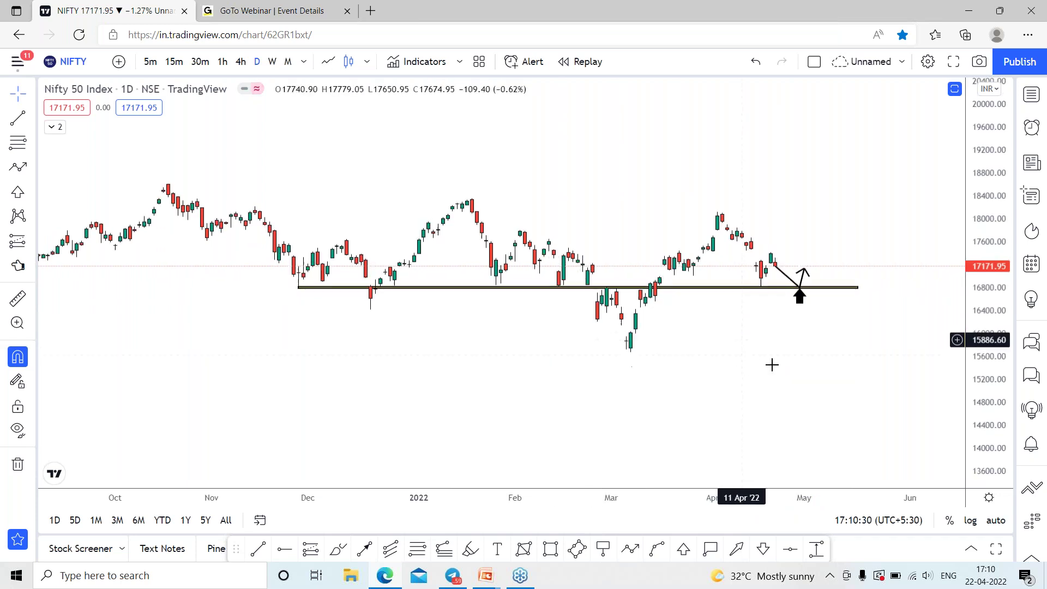
left_click(923, 349)
left_click_drag(923, 327, 829, 287)
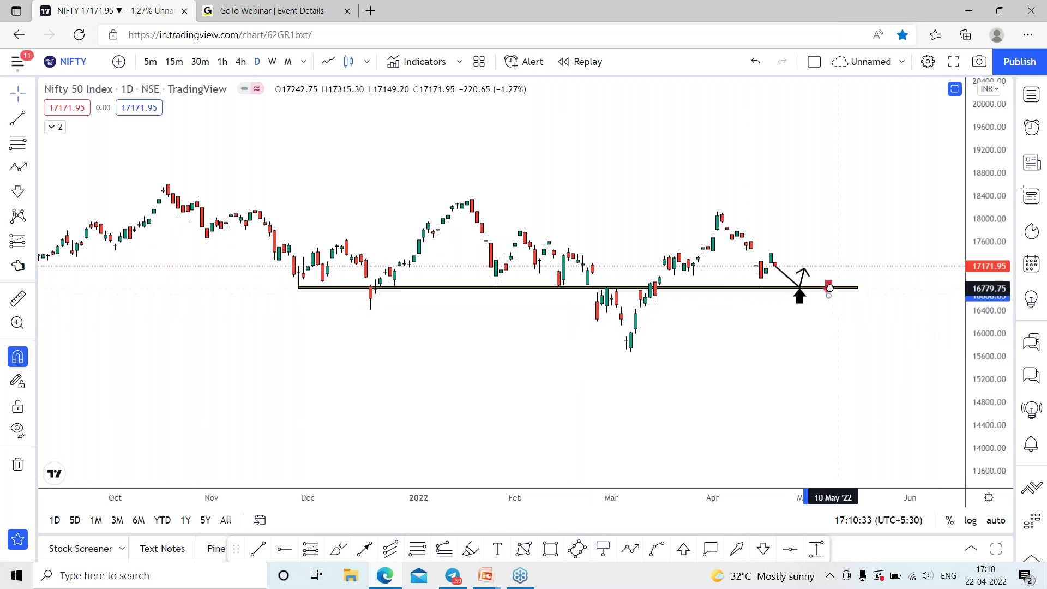
scroll(840, 343, "up", 1)
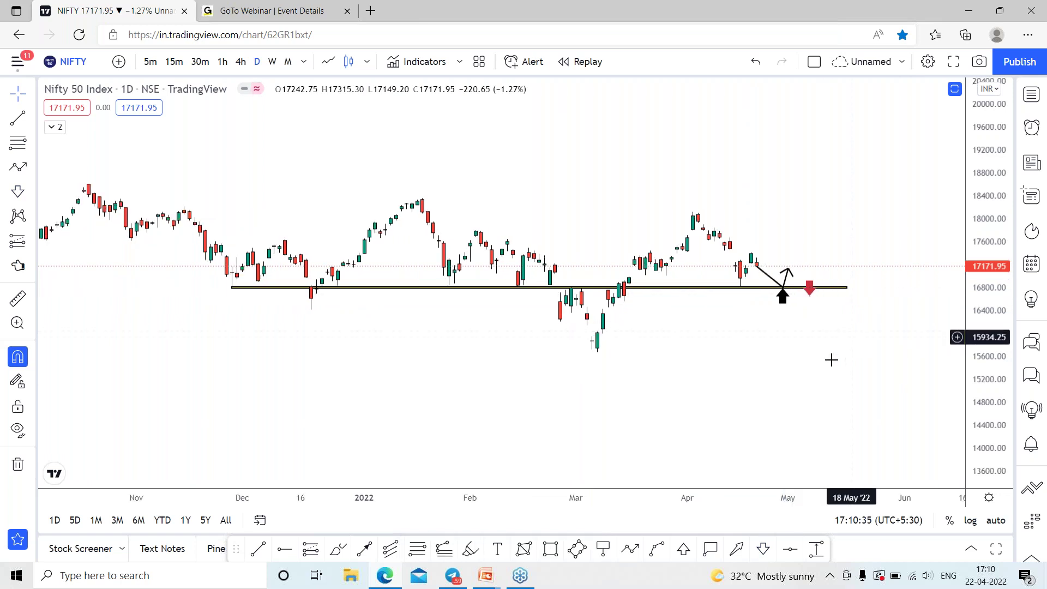
- Draw a second thin rectangle zone from the 08 Mar '22 low at 15671.45 to about 15708 on 25 May '22
left_click_drag(824, 362, 782, 355)
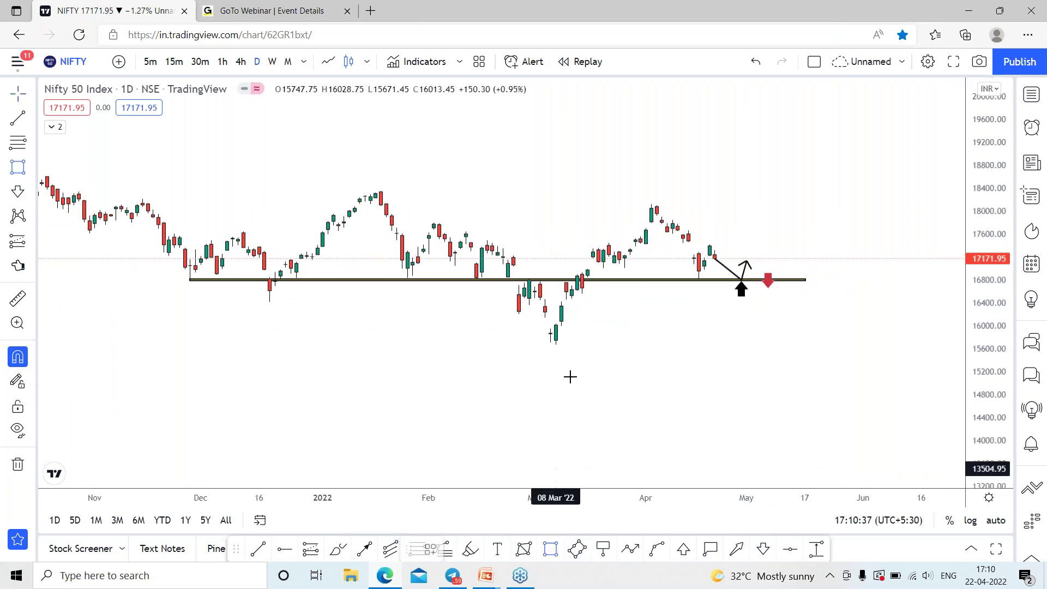
left_click(557, 353)
left_click(833, 353)
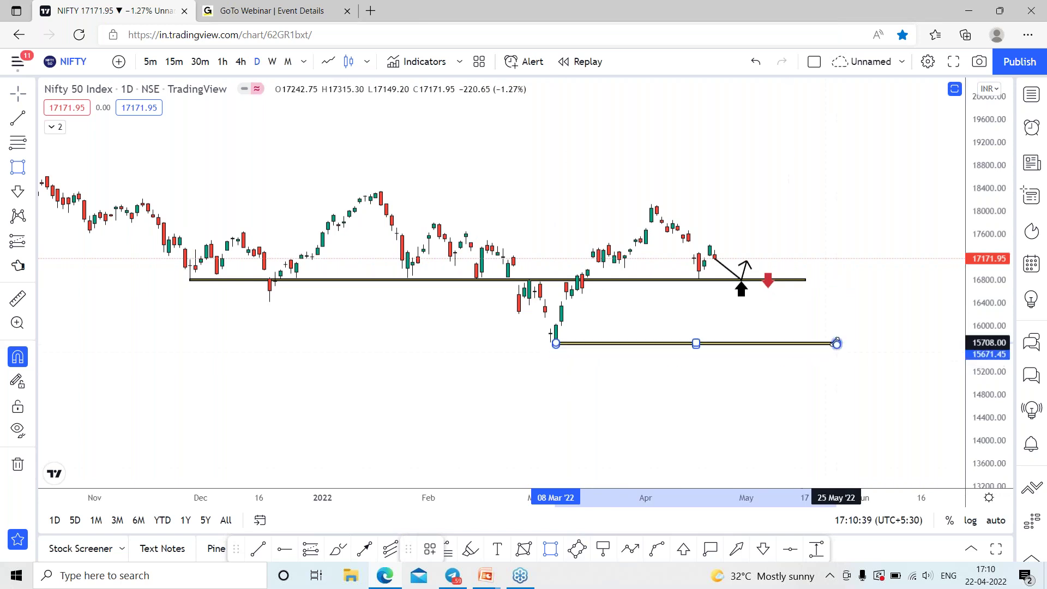
left_click(828, 367)
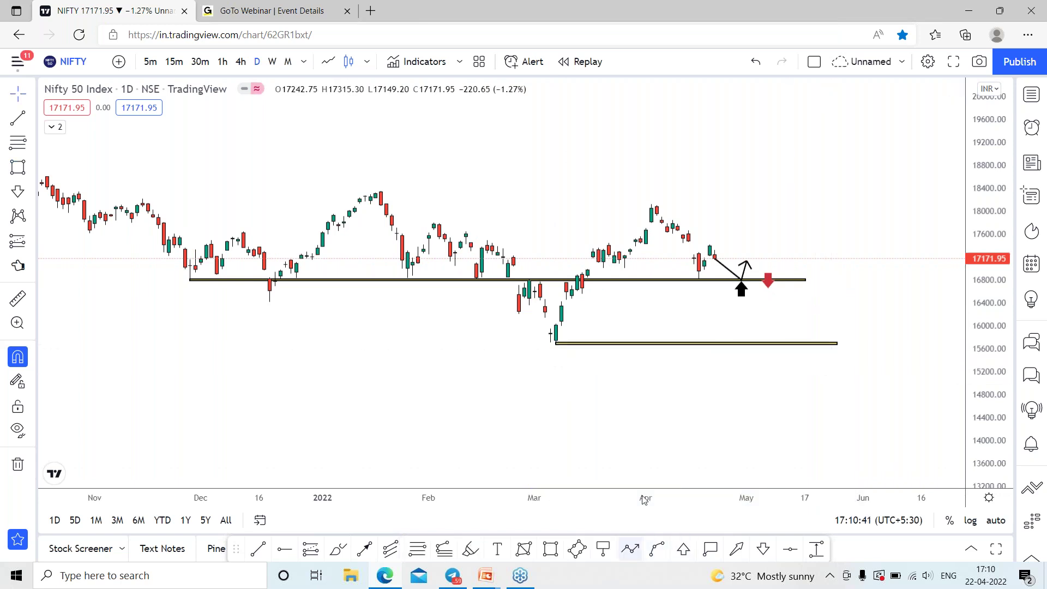
- Draw a downward path arrow from the upper support zone near 02 May '22 to the lower zone
scroll(637, 286, "up", 3)
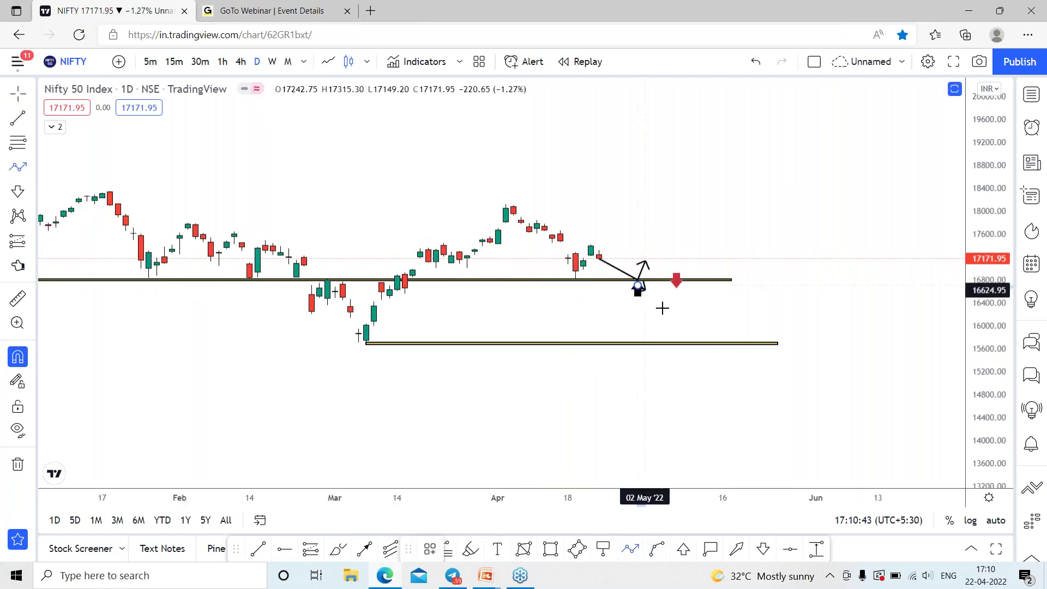
left_click(637, 285)
left_click(699, 342)
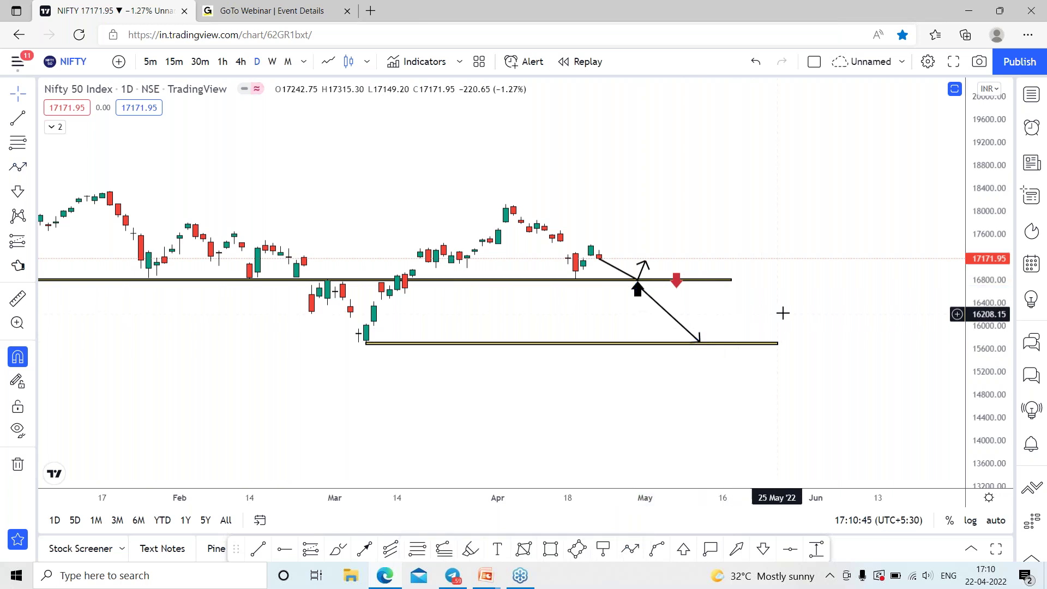
- Return the Nifty chart to the weekly timeframe
scroll(782, 313, "down", 3)
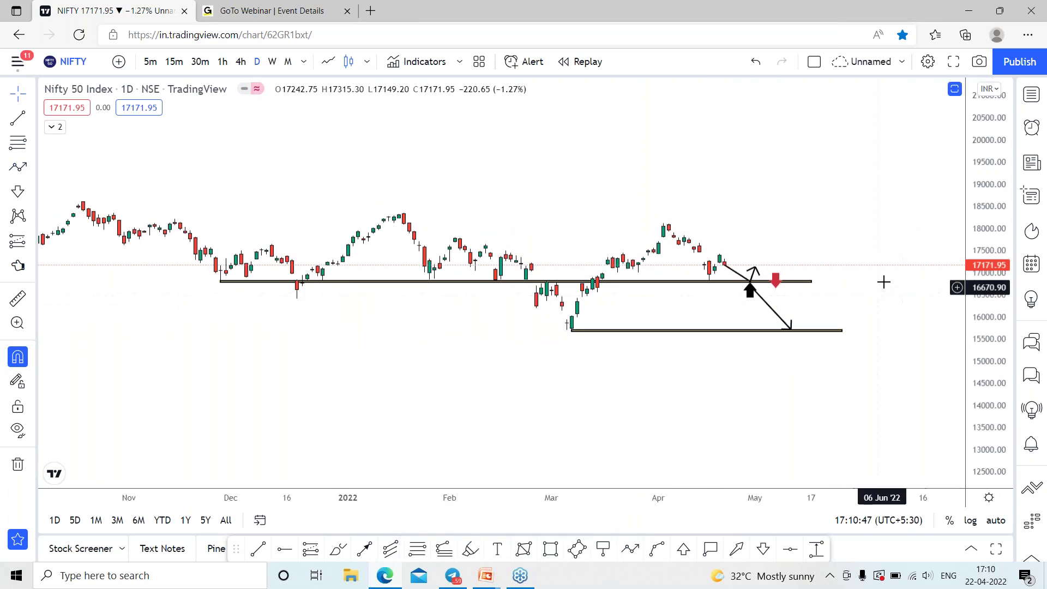
scroll(883, 282, "down", 3)
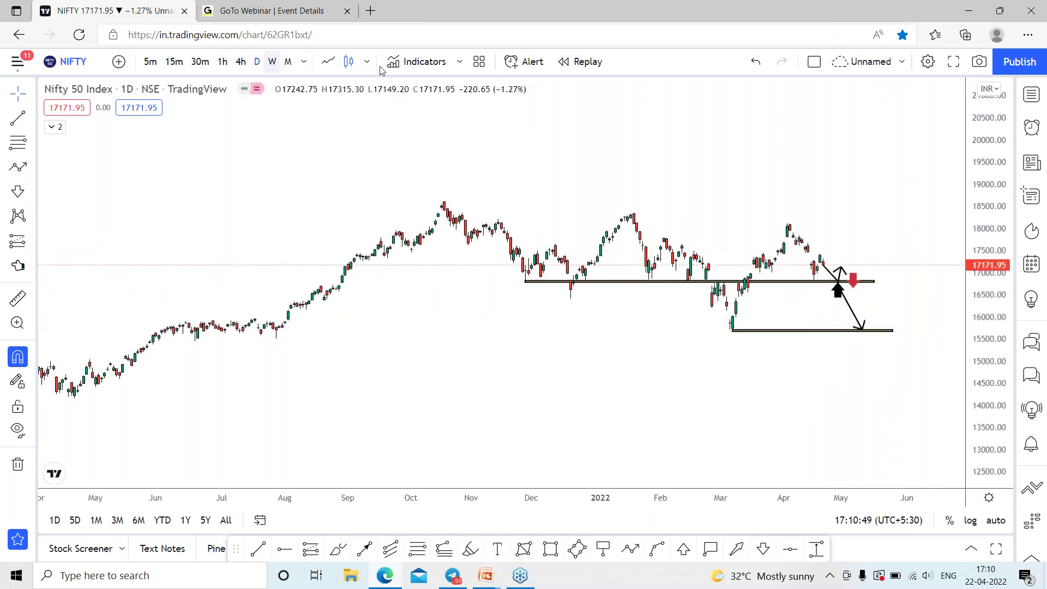
scroll(827, 243, "up", 8)
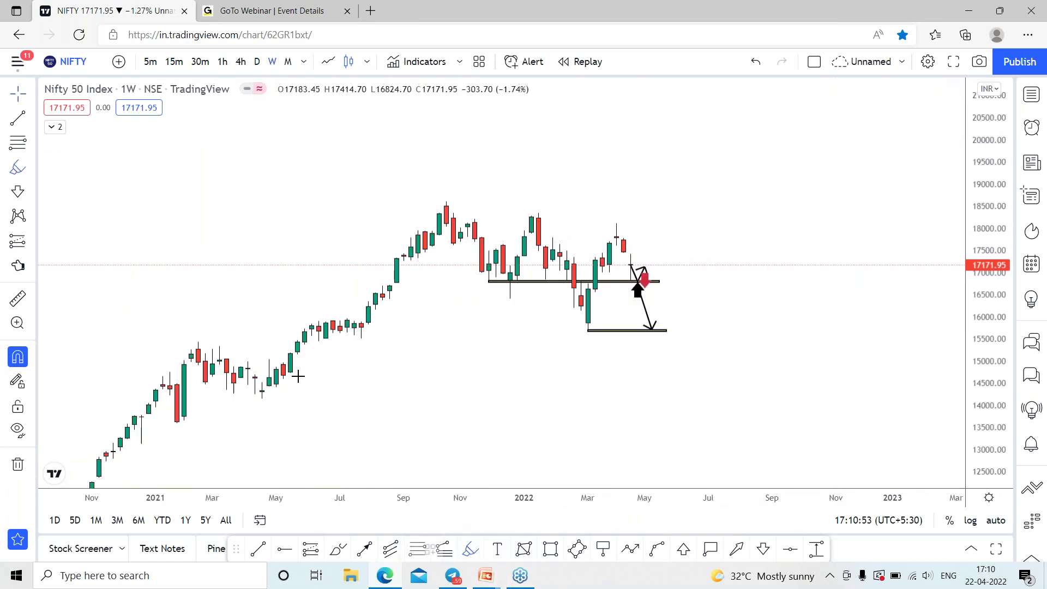
- Highlight the zigzag of price swings from the late April '21 low to the early April '22 high
mouse_move(271, 391)
left_mouse_down()
mouse_move(437, 216)
mouse_move(494, 289)
mouse_move(521, 251)
mouse_move(545, 246)
mouse_move(585, 325)
mouse_move(616, 224)
left_mouse_up()
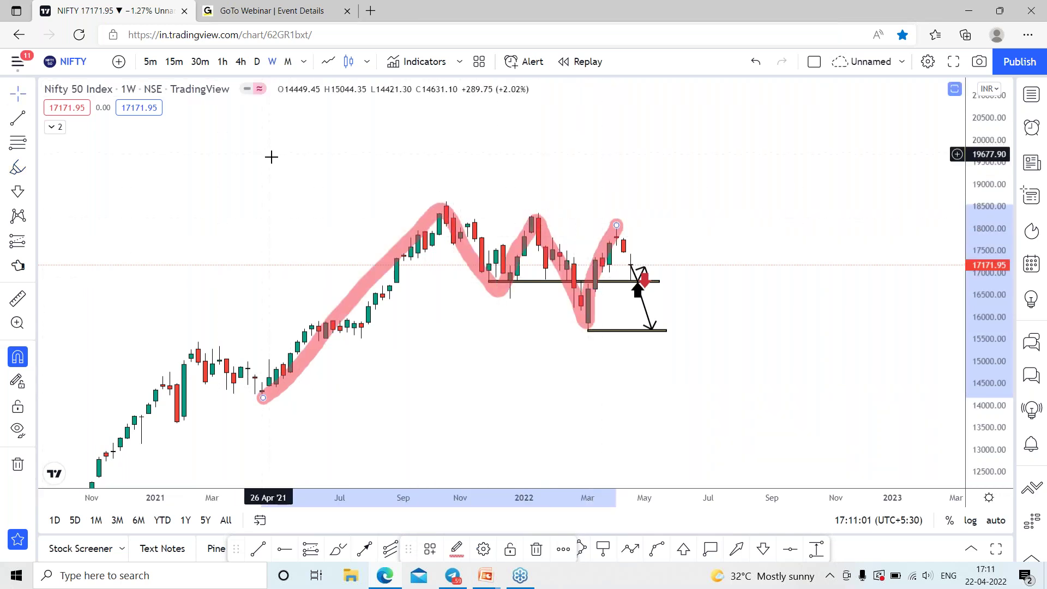
key("Escape")
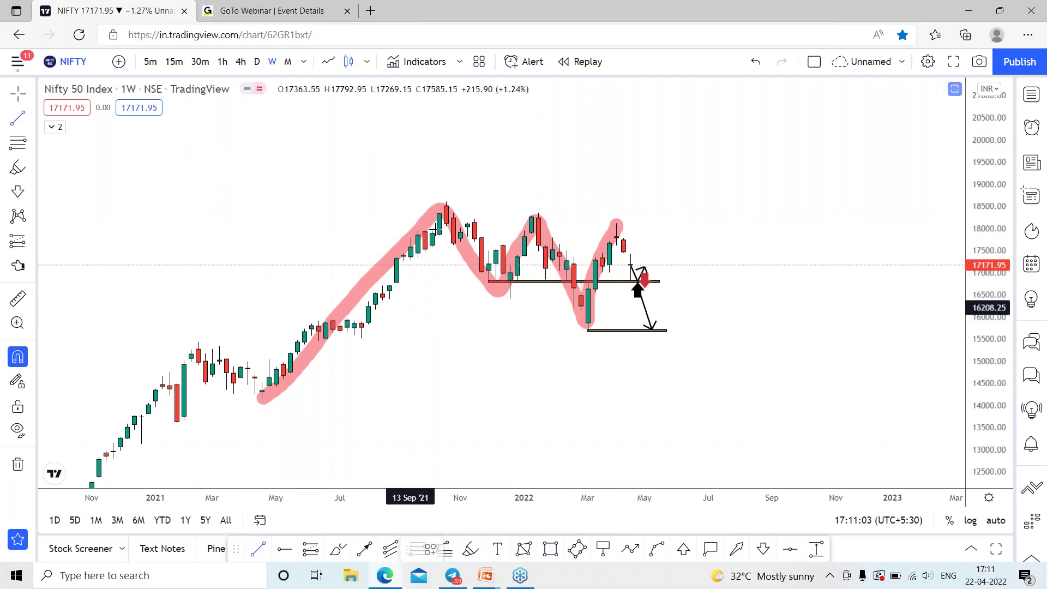
- Draw a descending trendline from the 18 Oct '21 high at 18604.45 to about 17680 in Sep '22
left_click(446, 201)
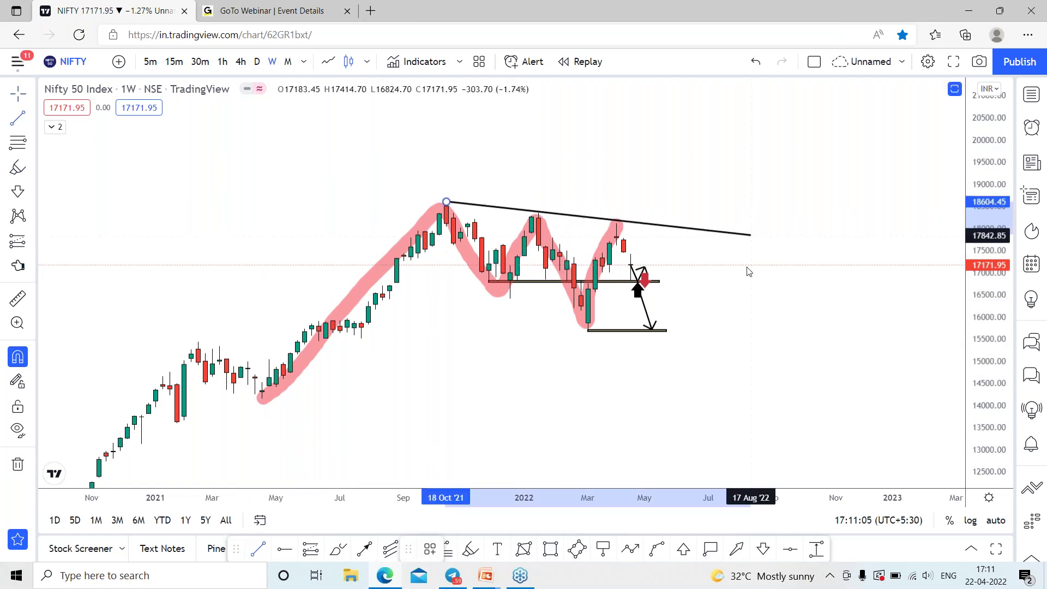
left_click(751, 236)
left_click_drag(751, 236, 771, 244)
left_click(760, 277)
- Draw a thin yellow rectangle zone from the 26 Jul '21 low at 15513.45 to about 15700 near 13 Jun '22
scroll(726, 271, "up", 2)
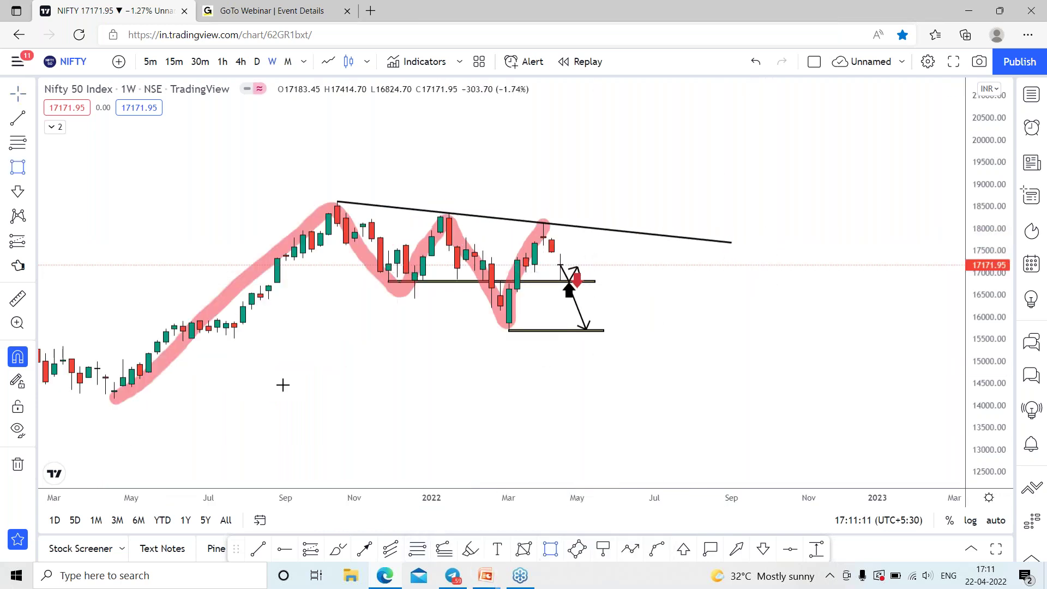
left_click(234, 338)
left_click(630, 332)
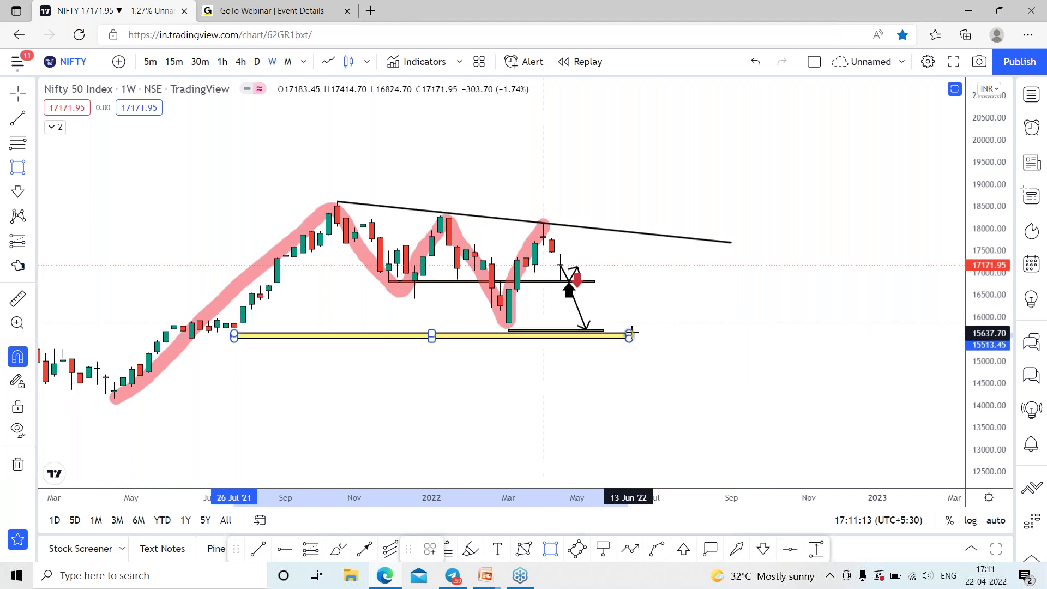
left_click(666, 320)
- Draw a larger yellow rectangle from 31 May '21 at 15374.00 around the 2021 consolidation and extend it to about 15950 near Aug '22
scroll(764, 325, "down", 1)
scroll(813, 339, "down", 1)
scroll(335, 337, "up", 1)
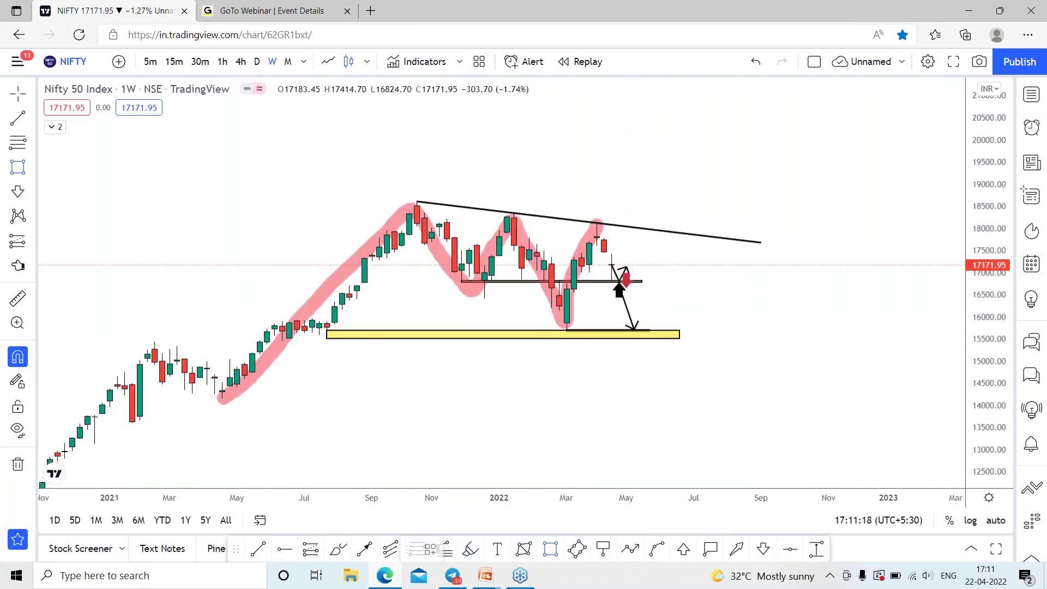
left_click(267, 345)
left_click(349, 300)
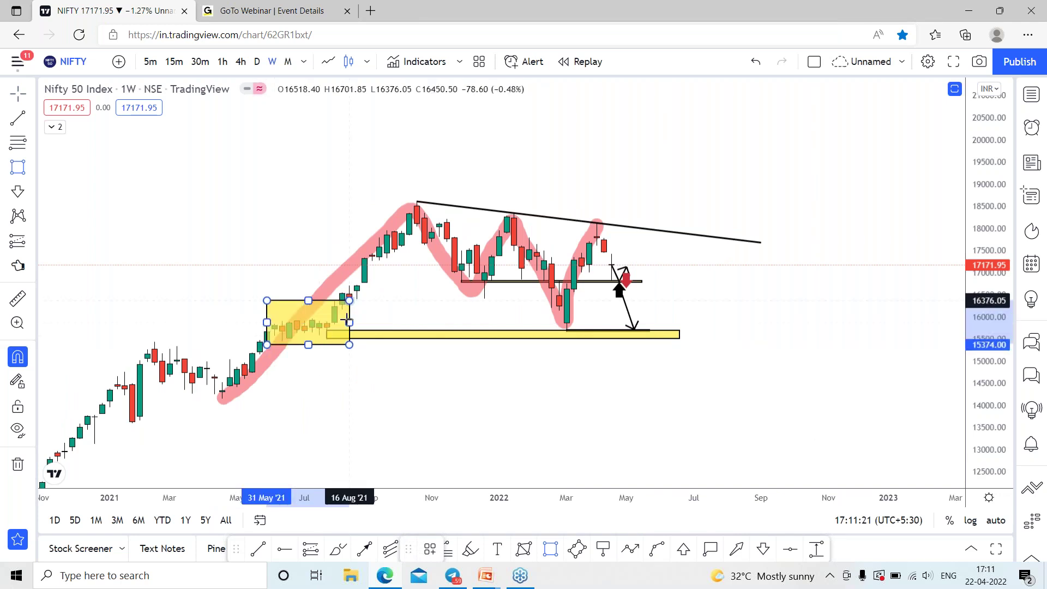
left_click_drag(605, 335, 724, 319)
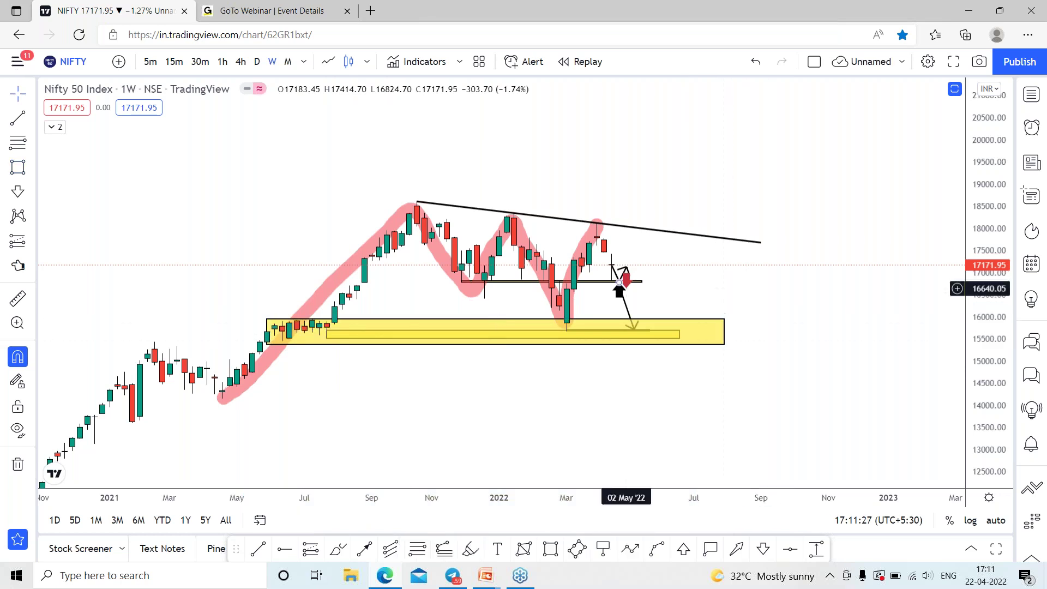
left_click(642, 282)
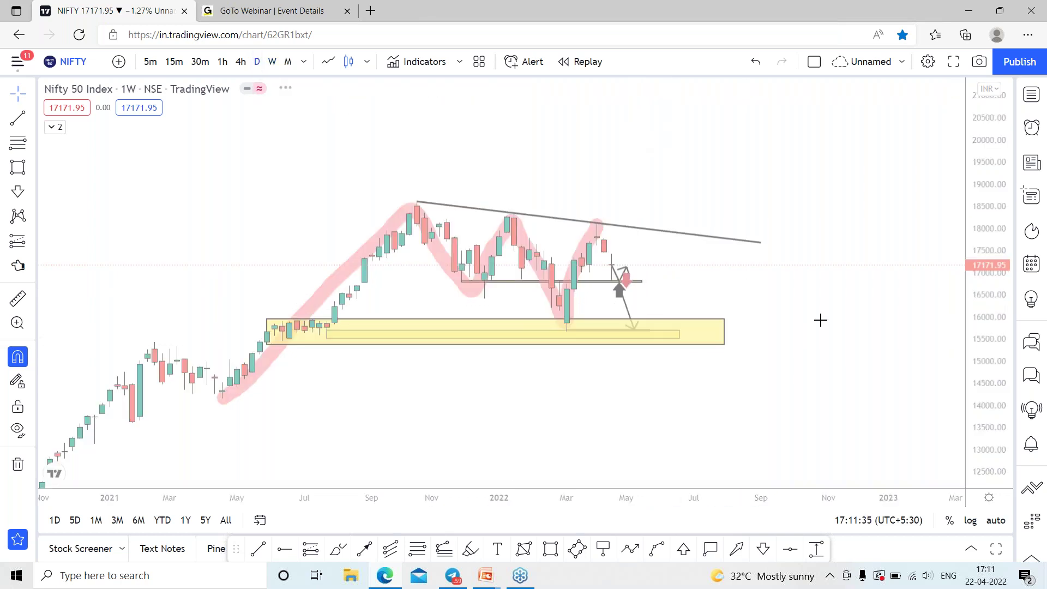
- Show the Nifty chart on the daily timeframe and examine recent price action around the upper support zone and projected arrows
key("d")
key("Return")
scroll(834, 295, "down", 5)
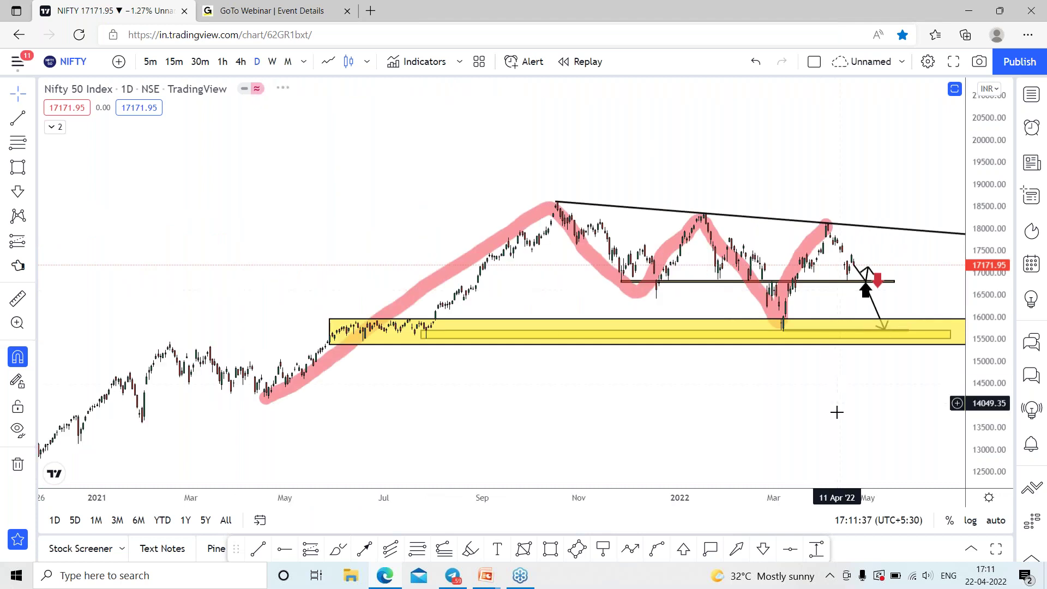
left_click_drag(821, 412, 770, 411)
scroll(743, 405, "up", 2)
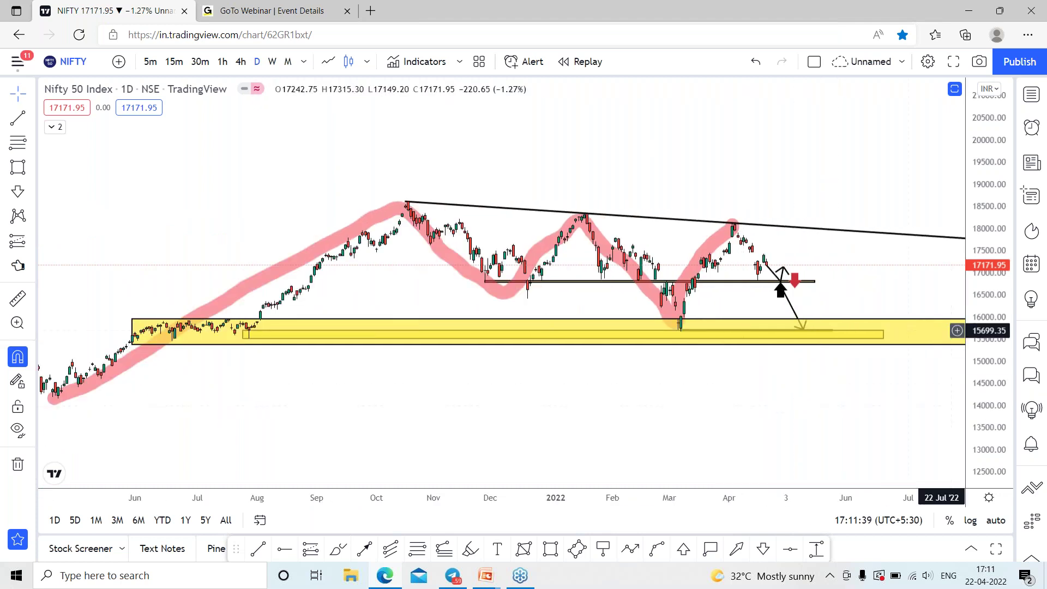
scroll(781, 295, "up", 2)
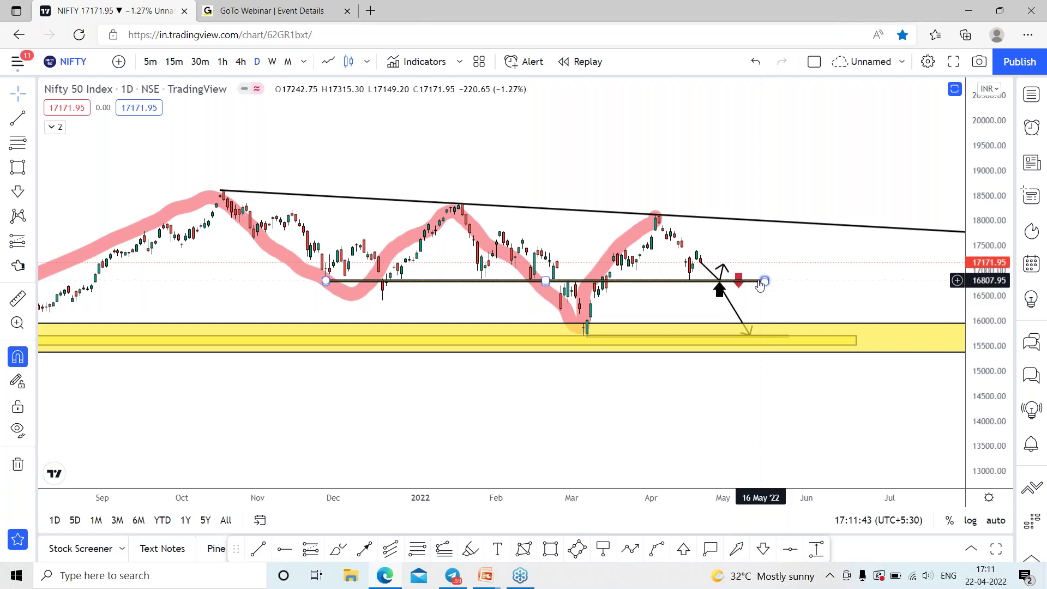
scroll(816, 274, "up", 3)
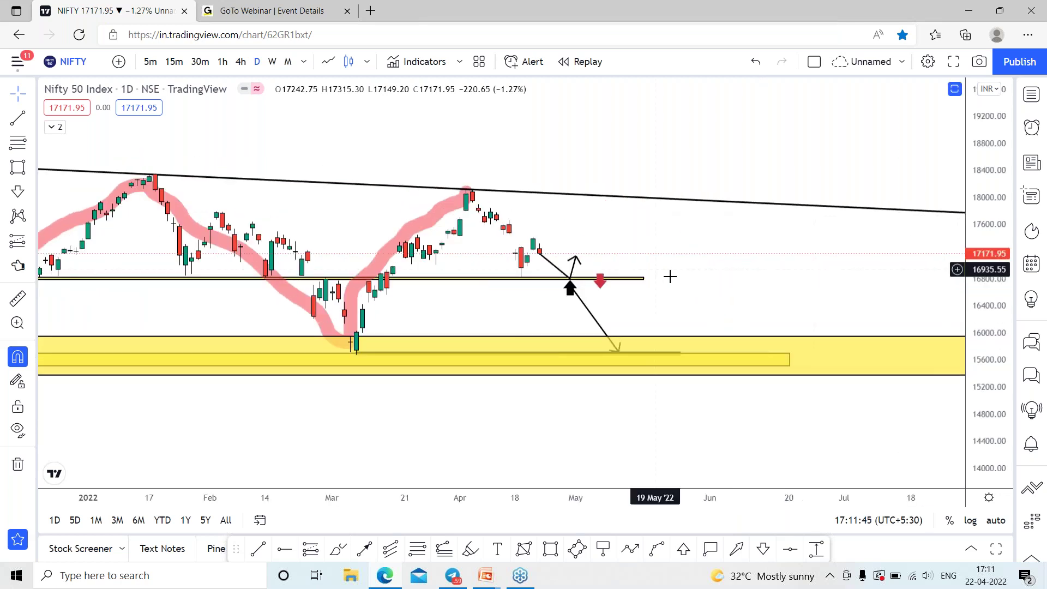
scroll(671, 277, "down", 2)
scroll(620, 259, "up", 4)
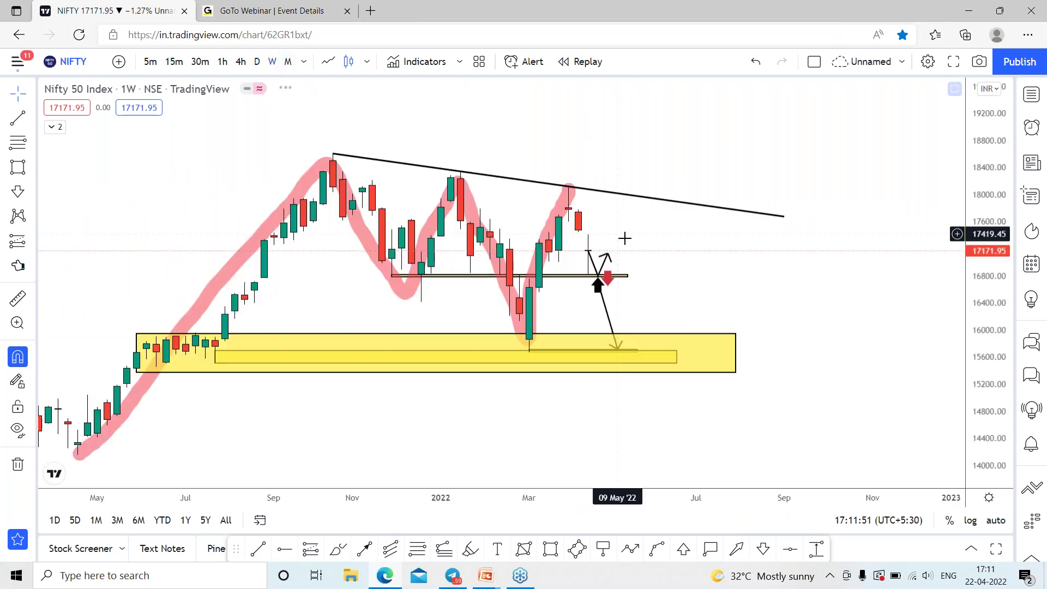
- On the weekly chart, add a price note at the 24 Jan '22 low of 16836.80, with its label near 23 May '22
left_click_drag(980, 235, 981, 314)
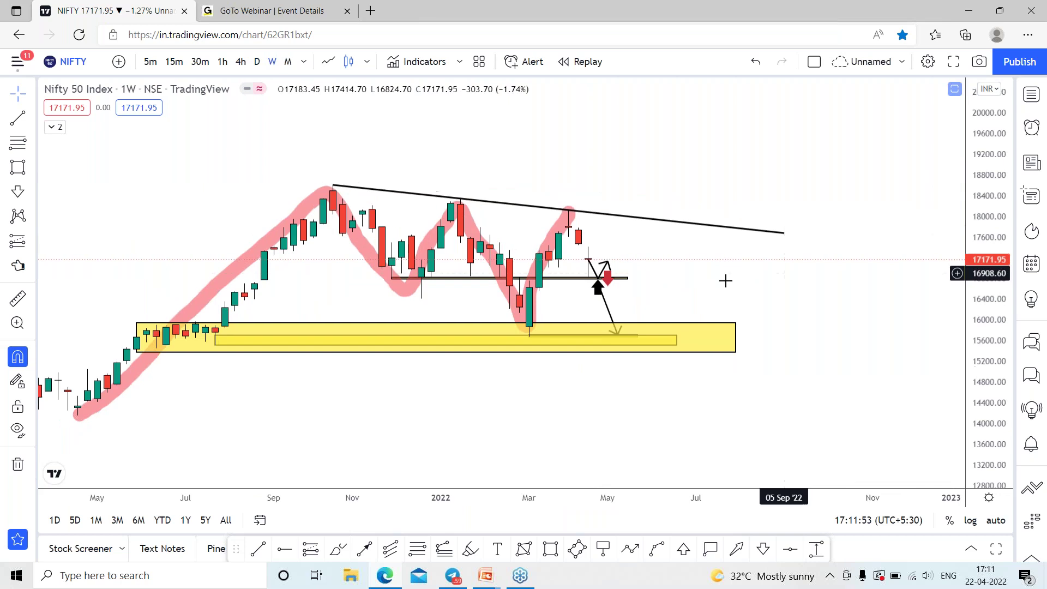
left_click_drag(720, 281, 784, 276)
scroll(763, 313, "up", 4)
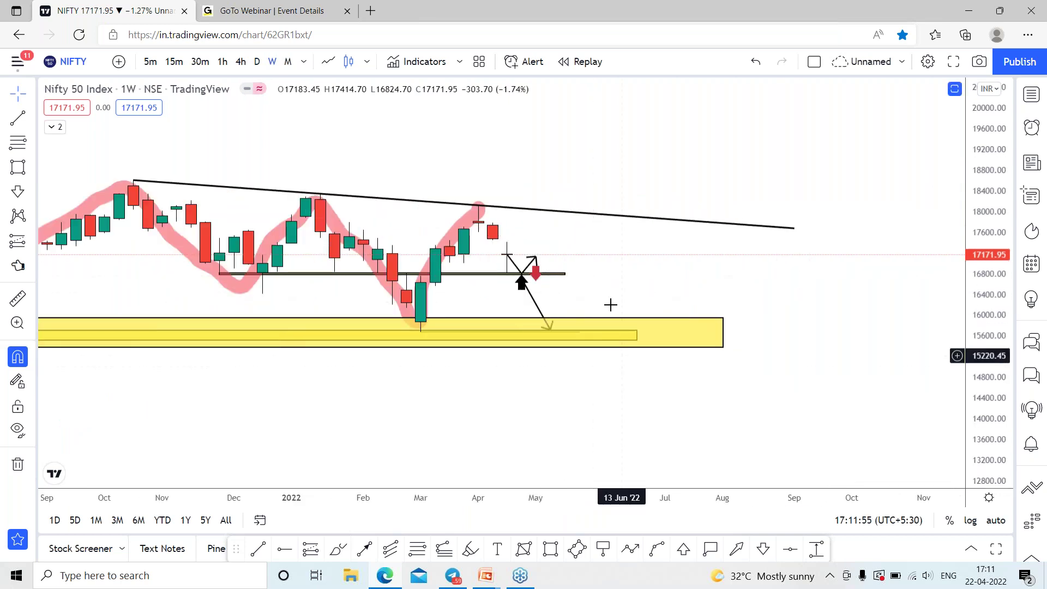
left_click(603, 548)
left_click(334, 272)
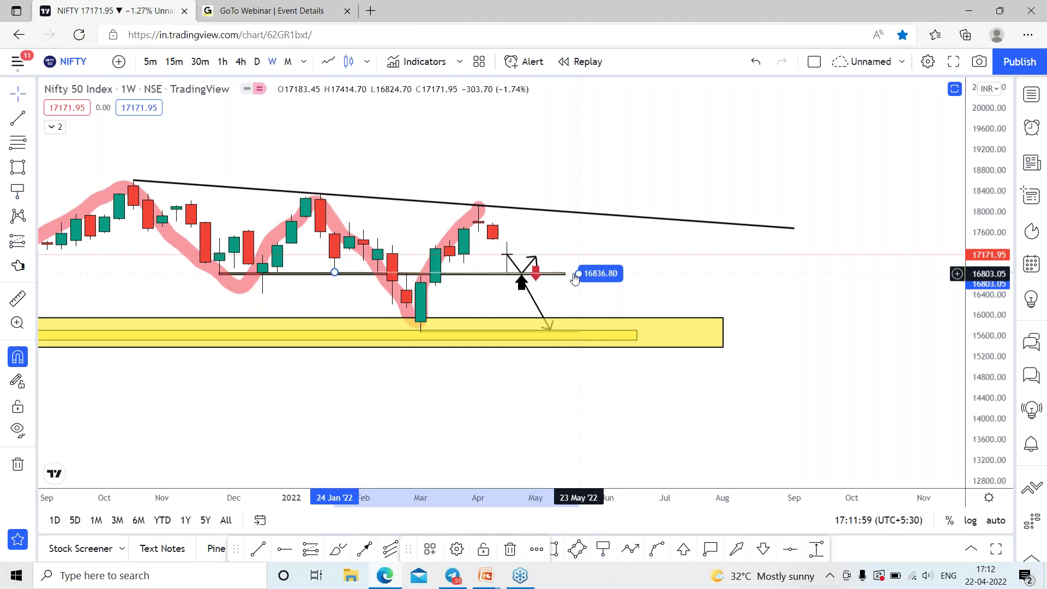
left_click(707, 274)
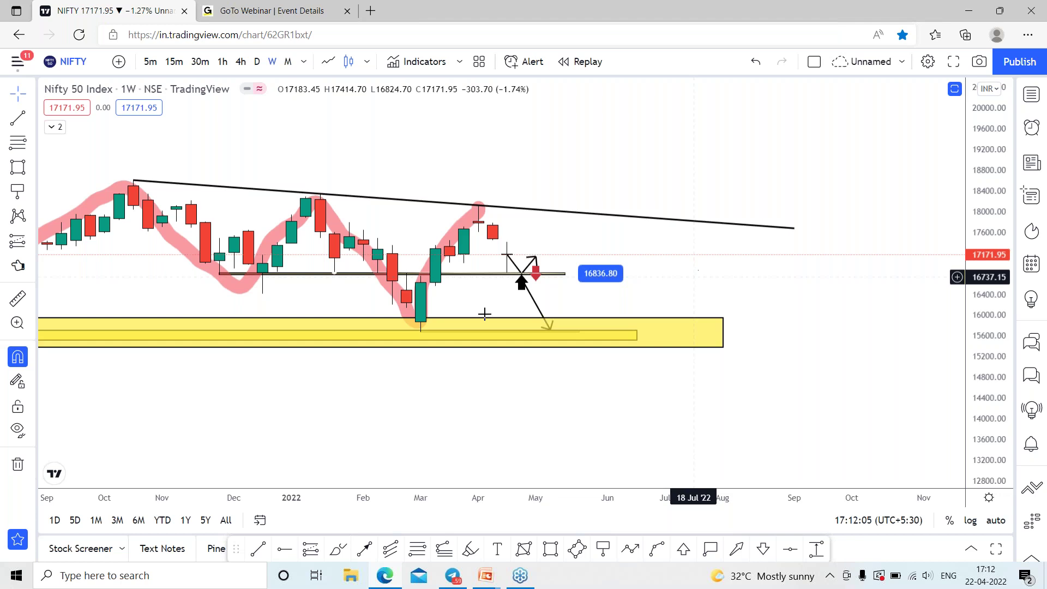
- Draw an upward path arrow from the bounce arrow's tip at 02 May '22 to the descending trendline near 23 May '22
left_click(630, 549)
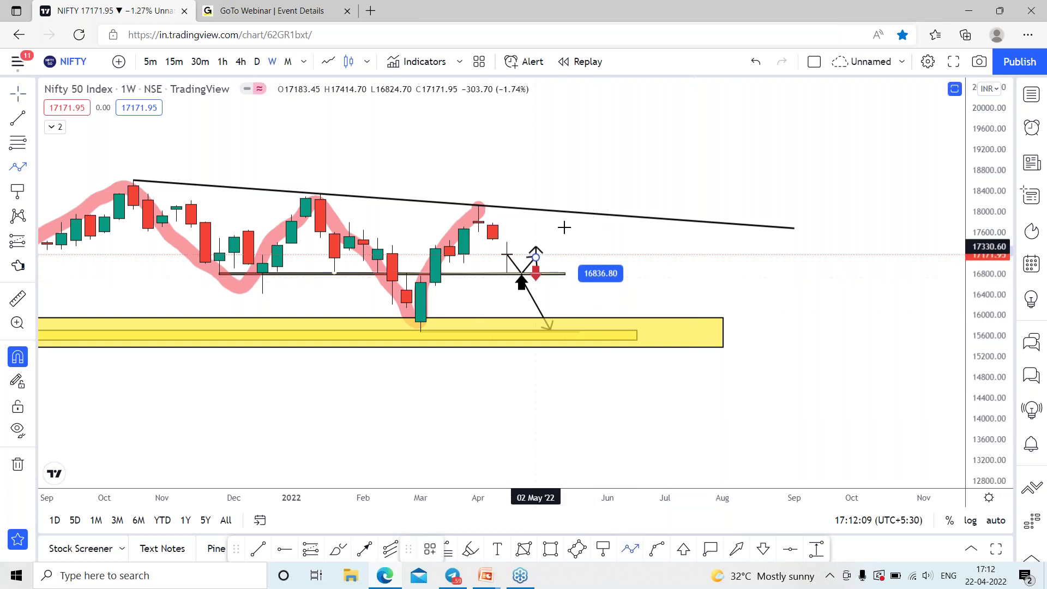
double_click(592, 216)
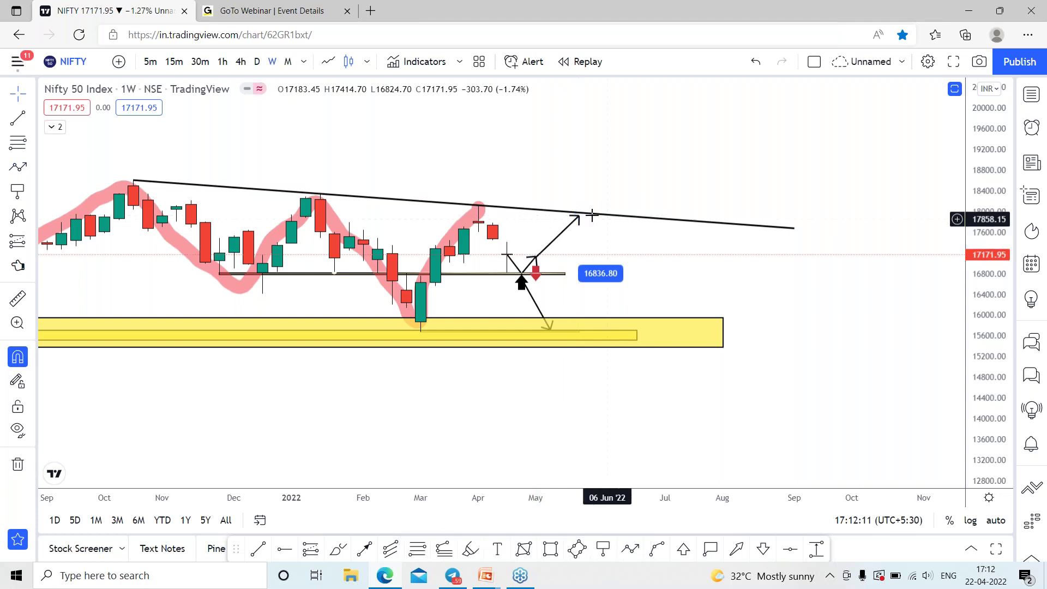
- Place an up arrow marker on the descending trendline at 06 Jun '22
scroll(660, 225, "down", 5)
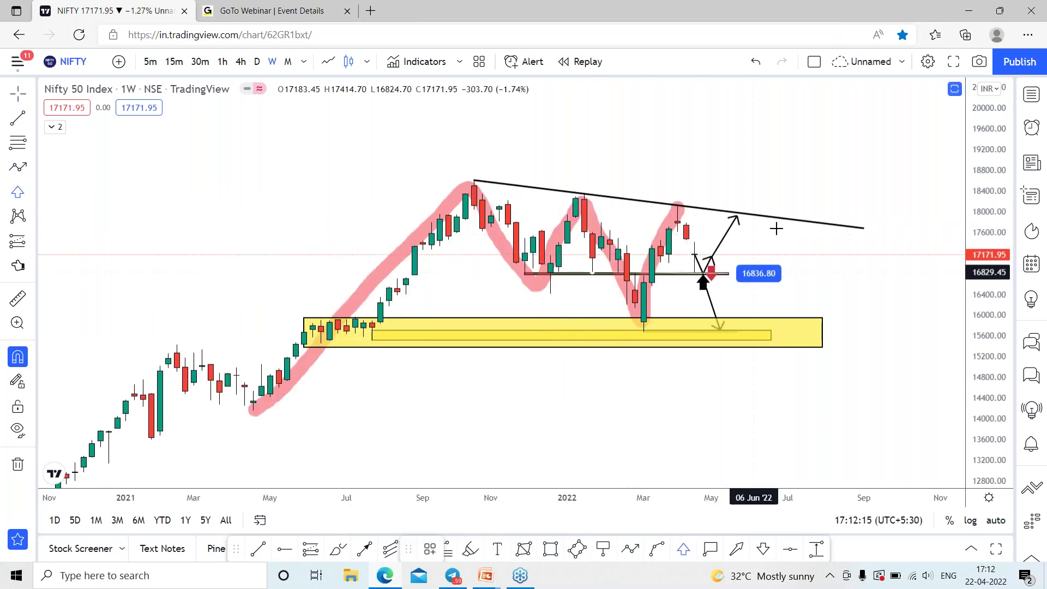
left_click(753, 208)
- Draw an upward breakout path arrow from the trendline's up arrow marker to about 18850 in early July '22
scroll(804, 250, "up", 3)
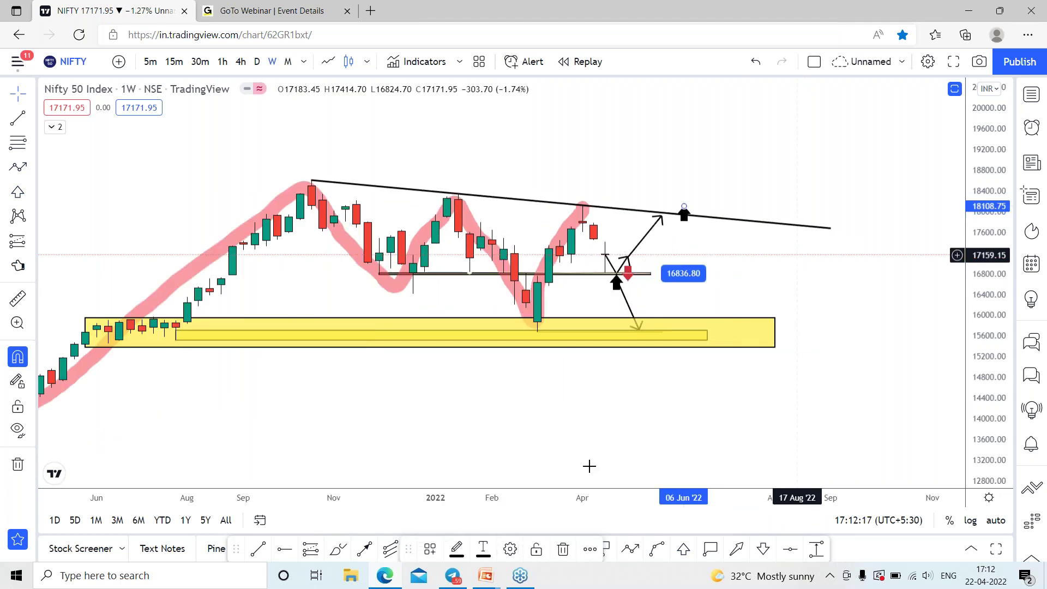
left_click(630, 549)
left_click(684, 213)
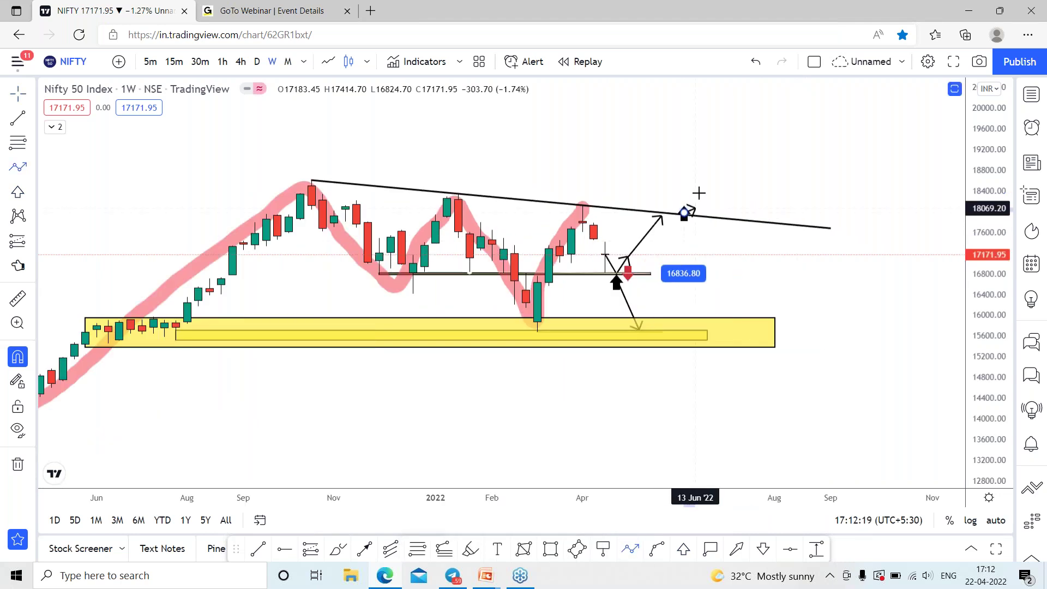
left_click(726, 165)
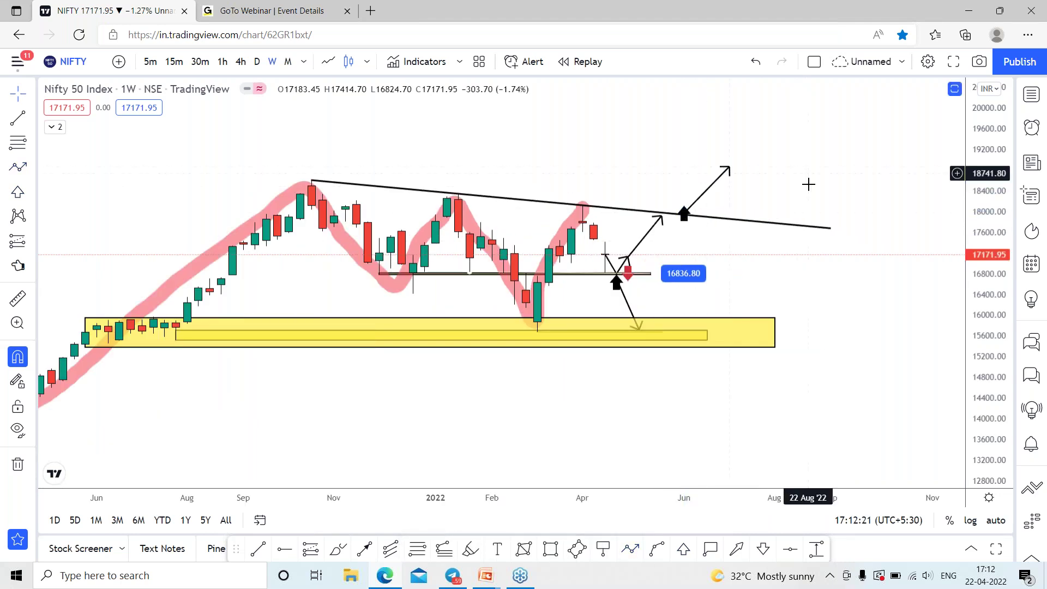
scroll(806, 180, "down", 5)
left_click_drag(994, 162, 994, 310)
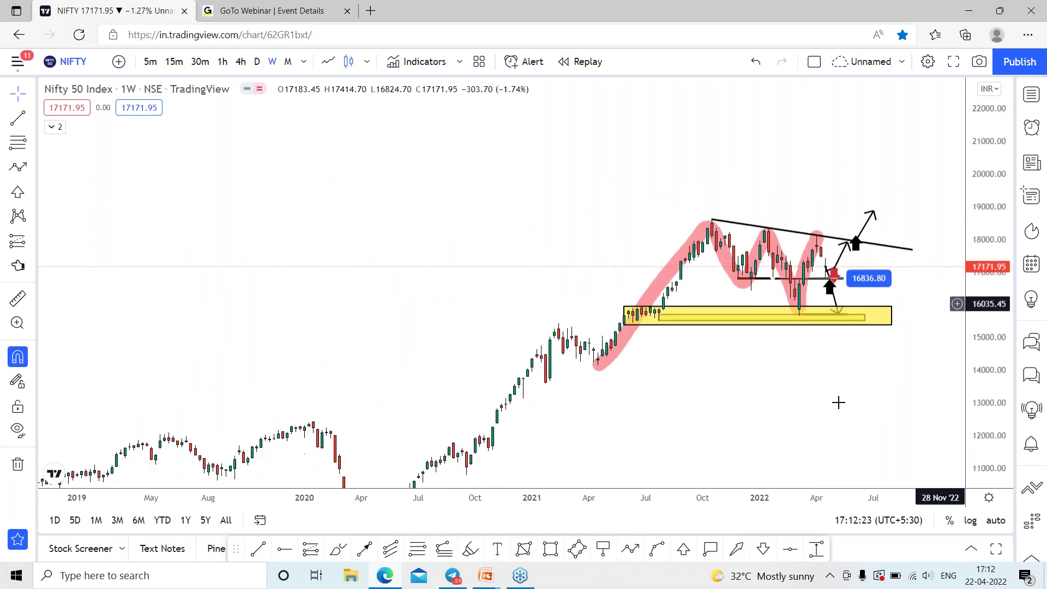
scroll(839, 402, "up", 3)
left_click_drag(827, 386, 748, 390)
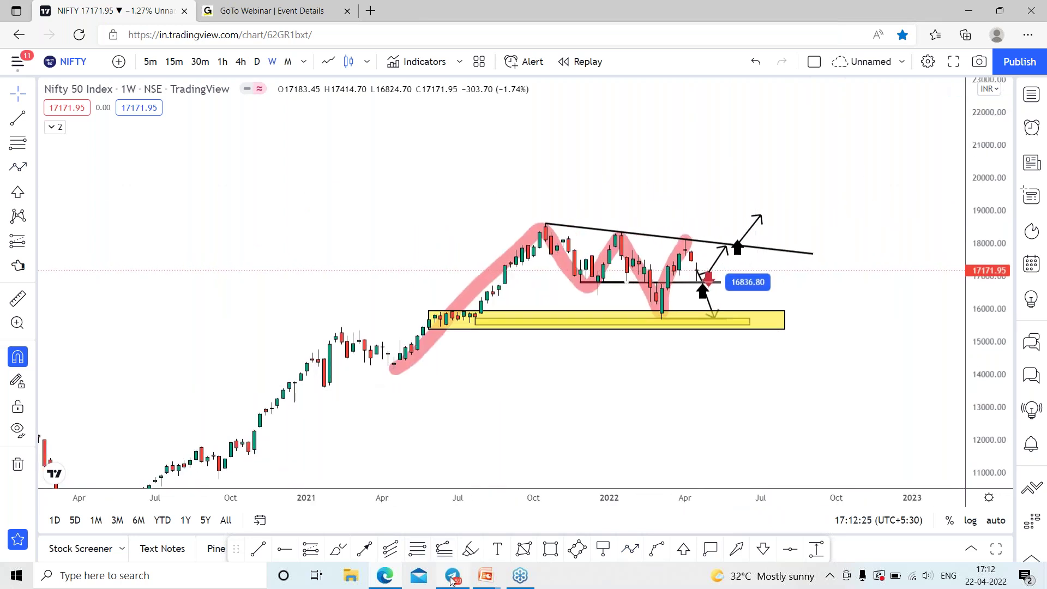
- Switch to Telegram and read through the Stock Phoenix channel's Master Class for Stock Market Beginners announcement
left_click(453, 576)
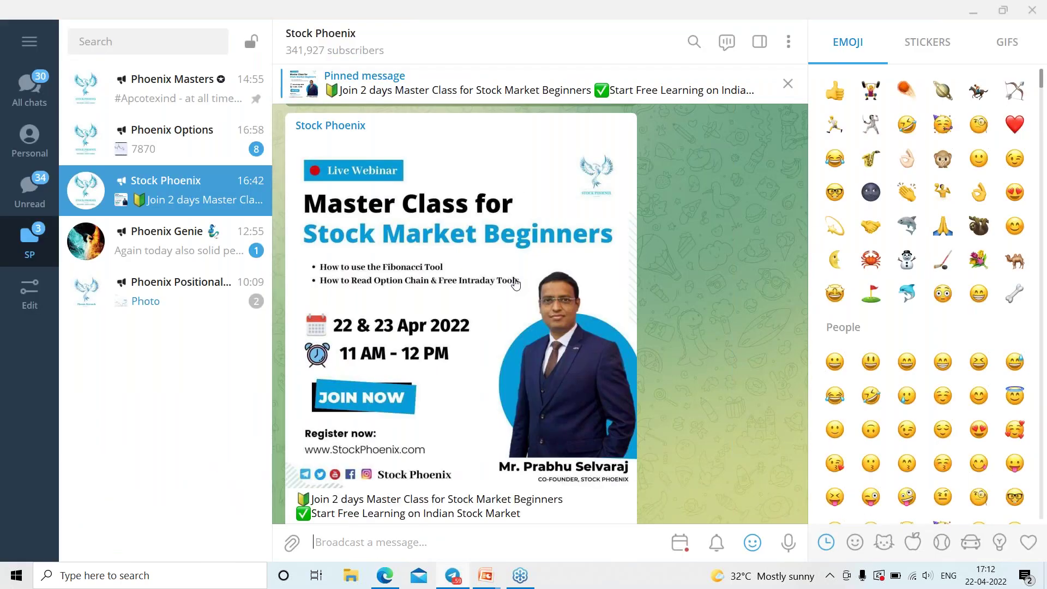
scroll(519, 281, "down", 3)
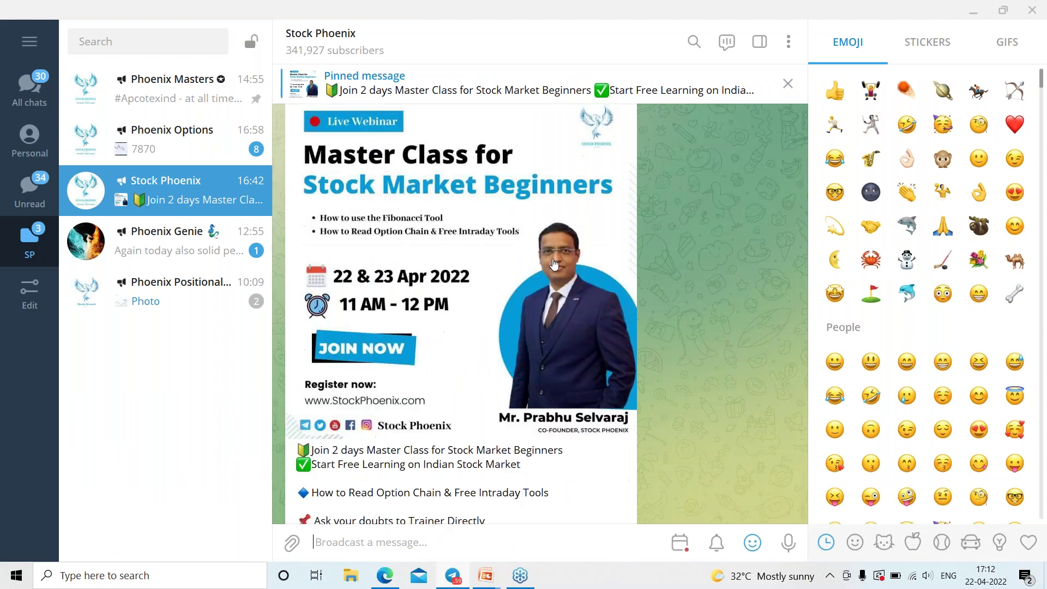
scroll(551, 274, "up", 2)
scroll(499, 280, "down", 3)
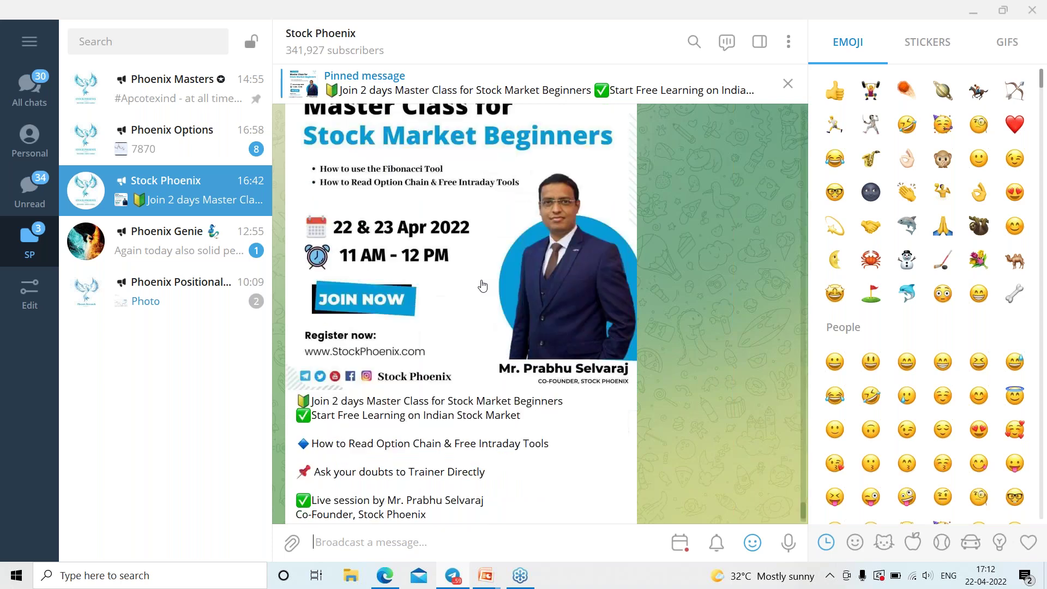
scroll(485, 282, "down", 2)
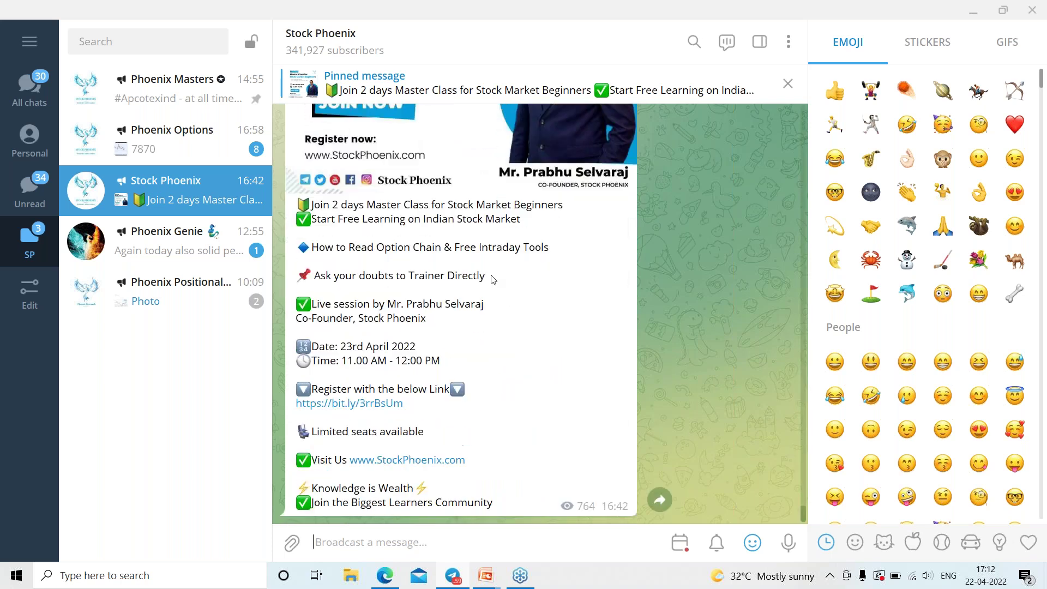